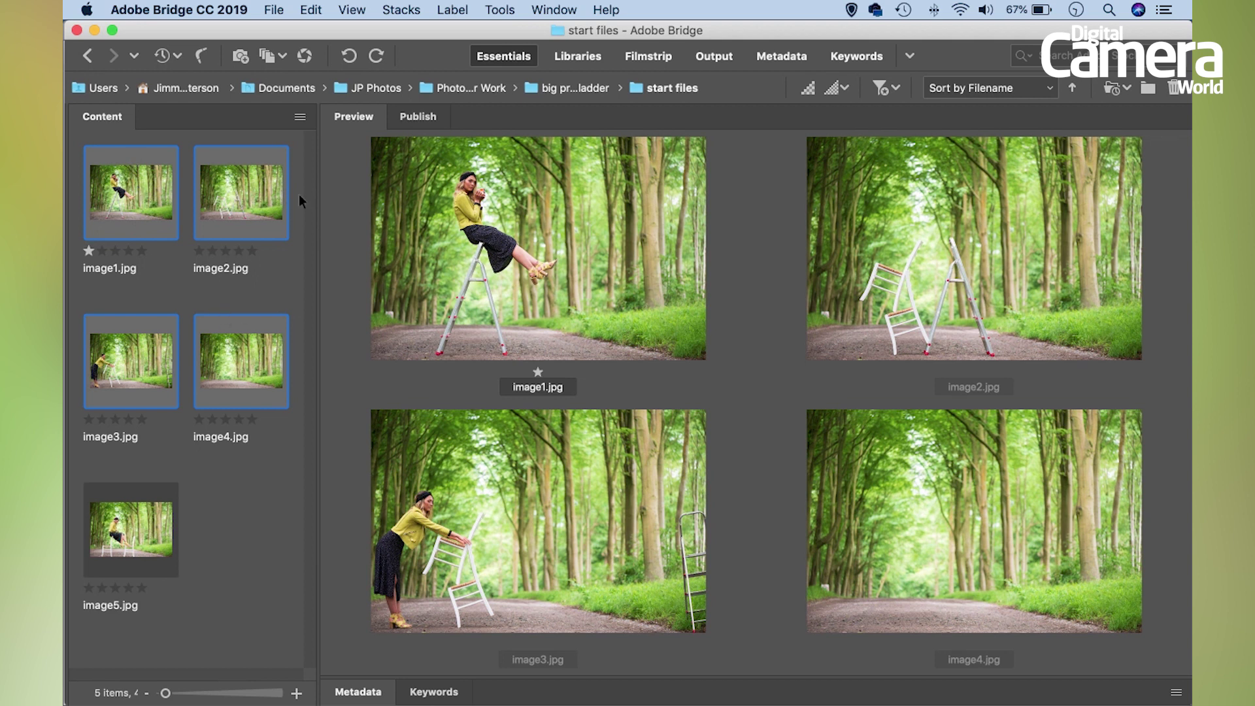
Load the four selected images, image1.jpg to image4.jpg, from Bridge into one Photoshop document as layers
{"action": "left_click", "coordinate": [495, 15]}
{"action": "mouse_move", "coordinate": [634, 165]}
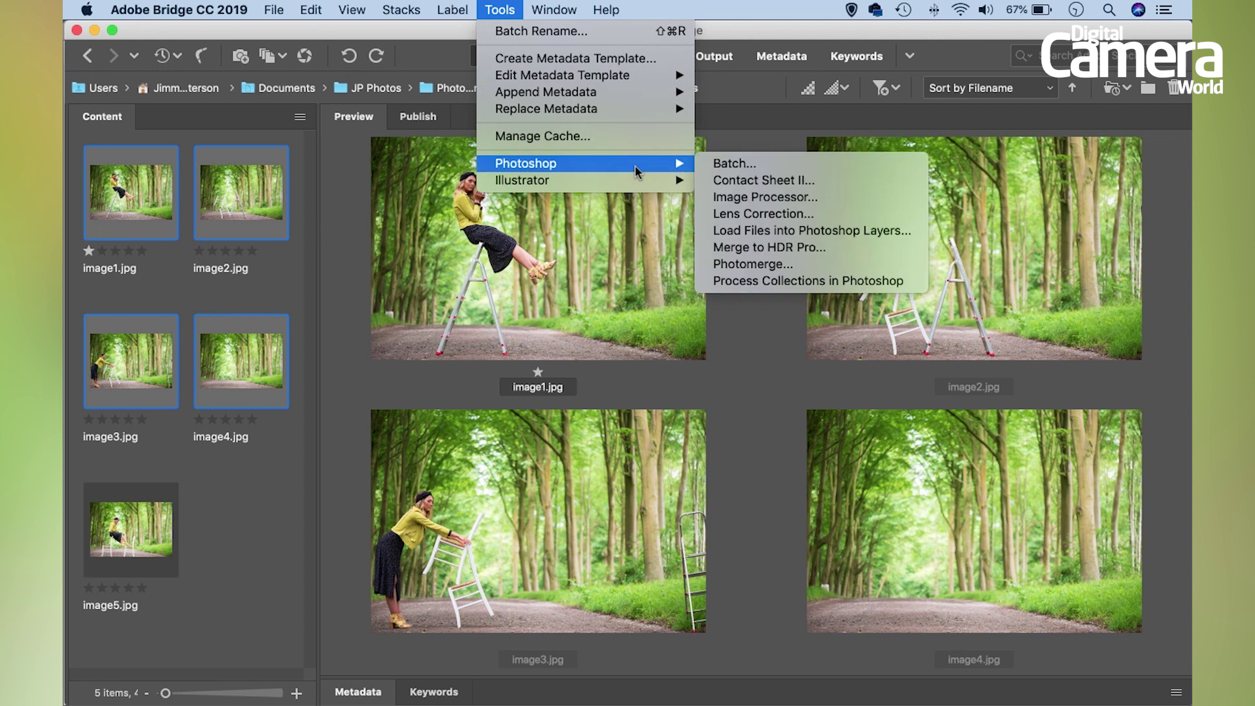
{"action": "left_click", "coordinate": [777, 232]}
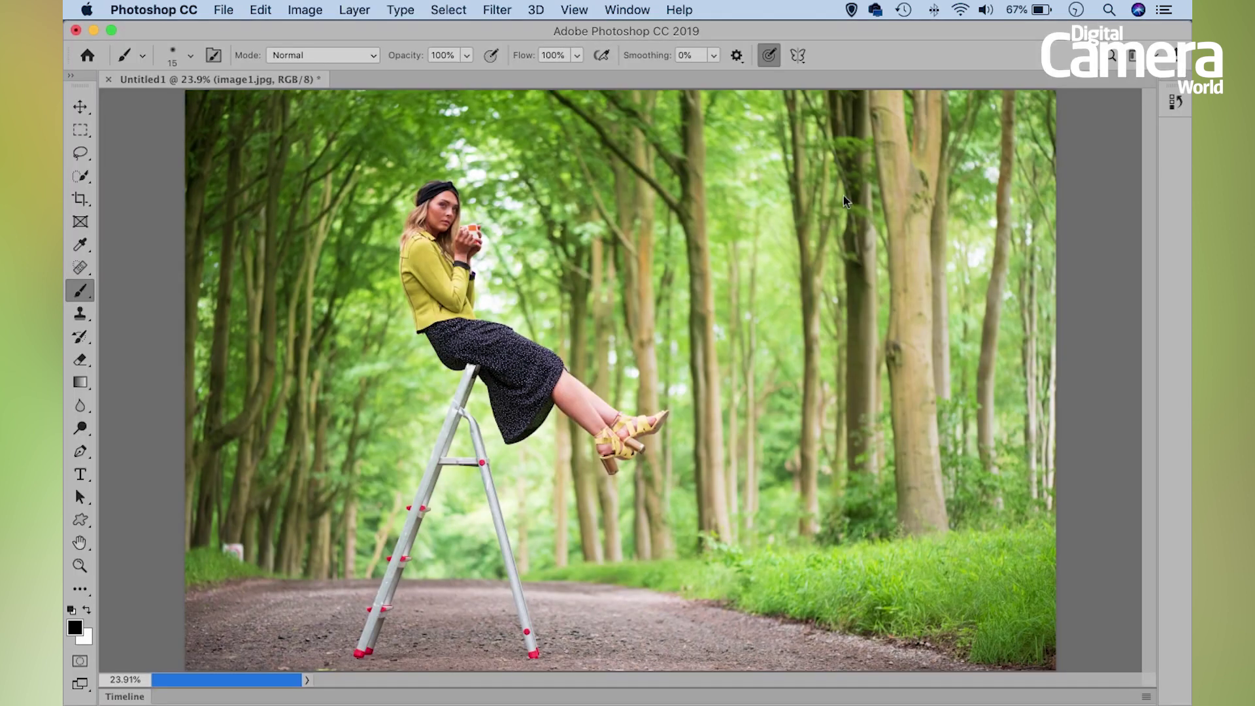
Display the Layers panel and shift it slightly further away from the woman and ladder
{"action": "left_click", "coordinate": [626, 11]}
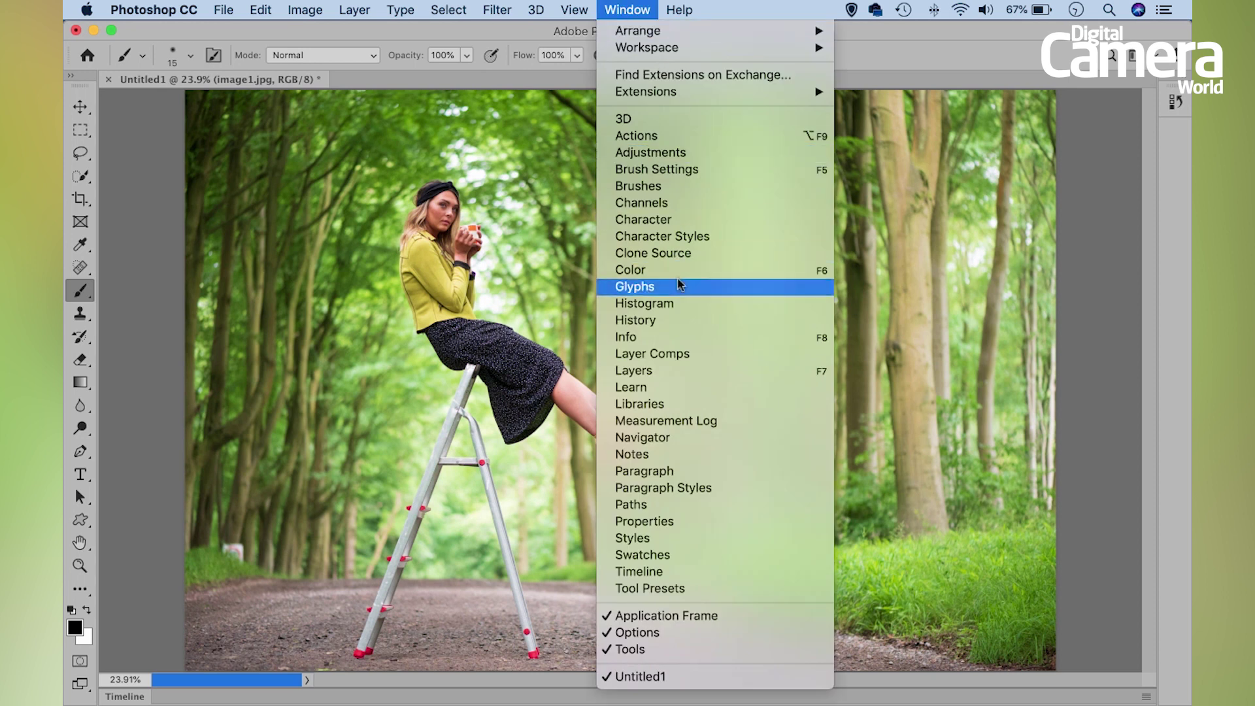
{"action": "left_click", "coordinate": [705, 372]}
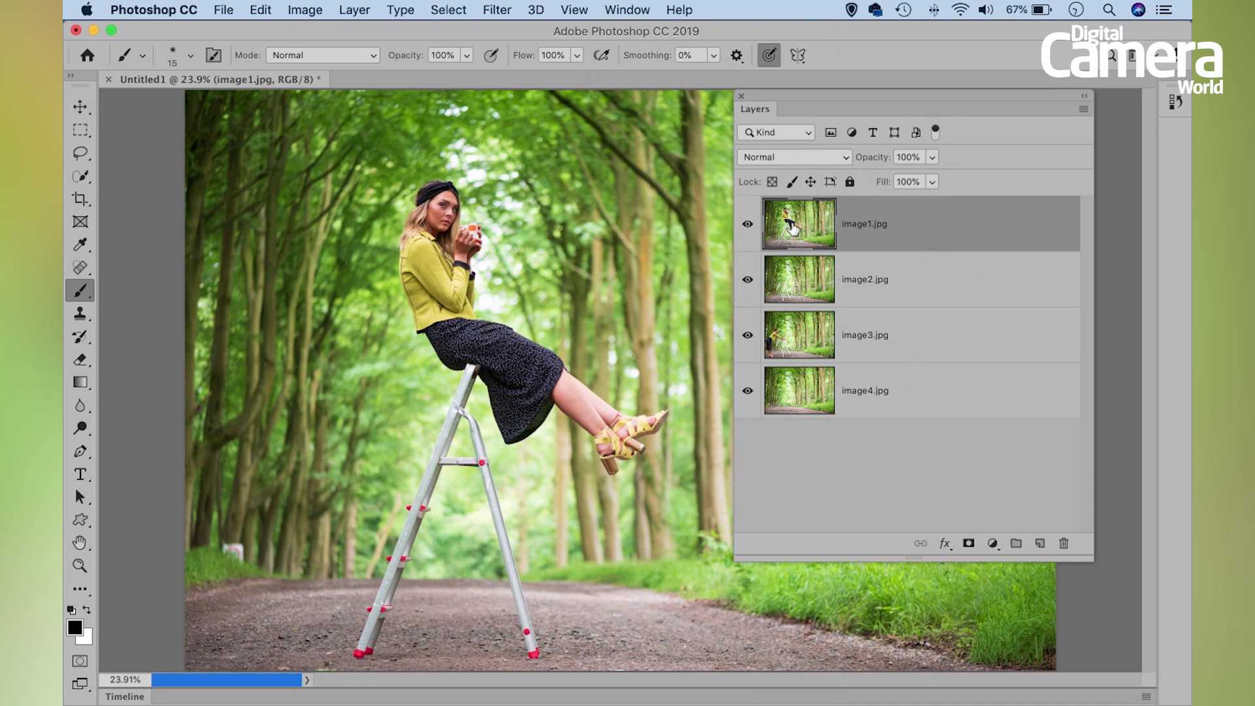
{"action": "left_click_drag", "start_coordinate": [797, 96], "coordinate": [844, 122]}
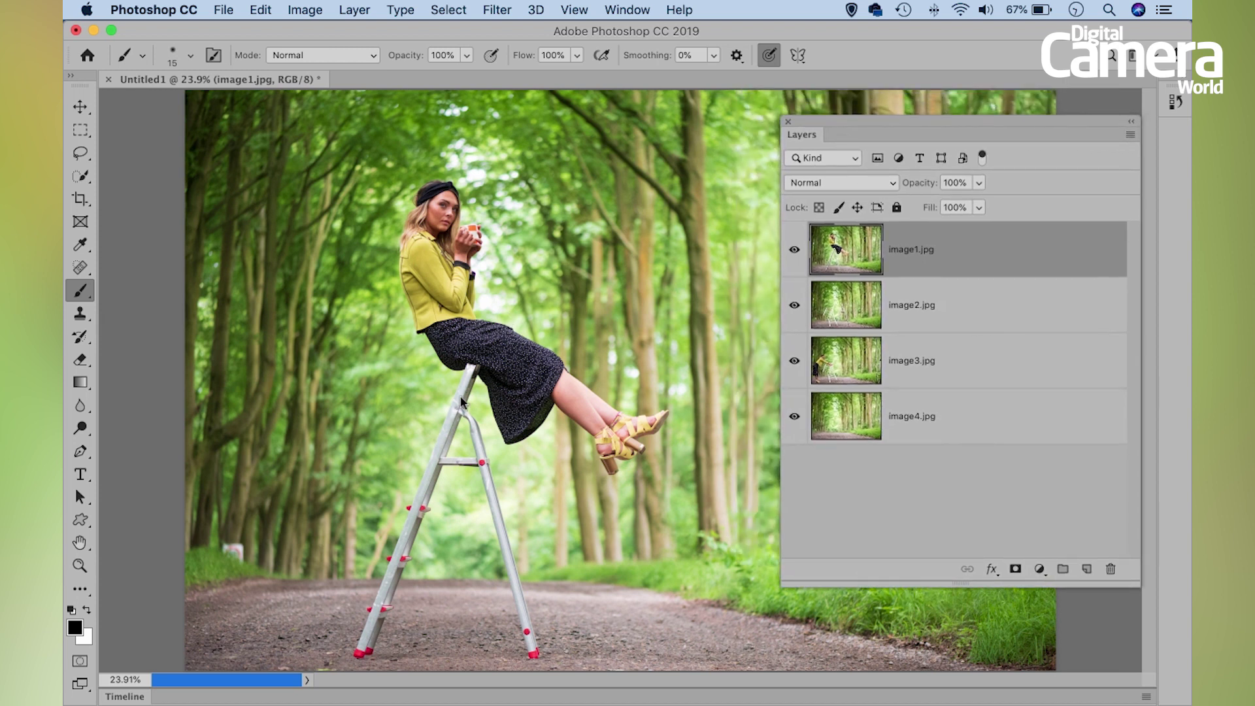
Add a layer mask to the image1.jpg layer, keeping black as the brush colour
{"action": "left_click", "coordinate": [1015, 568]}
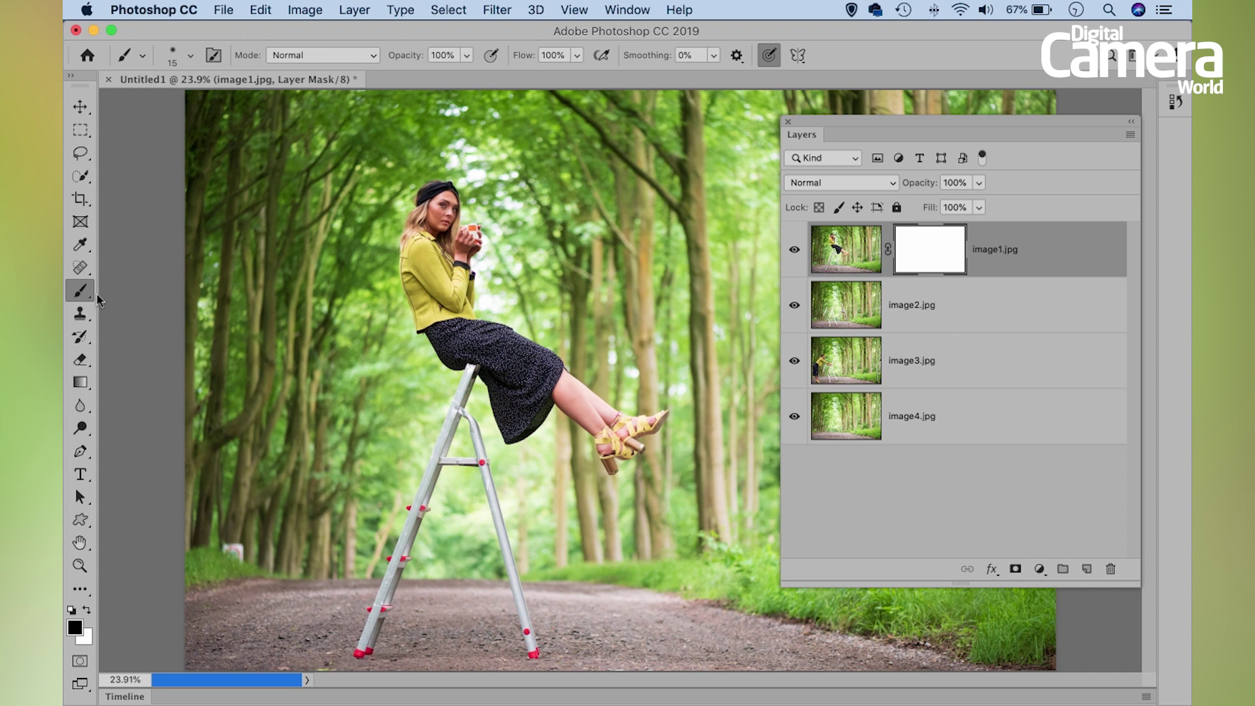
{"action": "key", "text": "x"}
{"action": "key", "text": "x"}
Paint black on the image1.jpg mask over the ladder's right leg with a soft brush enlarged up to 600 px
{"action": "left_click_drag", "start_coordinate": [351, 540], "coordinate": [413, 531]}
{"action": "left_click_drag", "start_coordinate": [485, 507], "coordinate": [488, 456]}
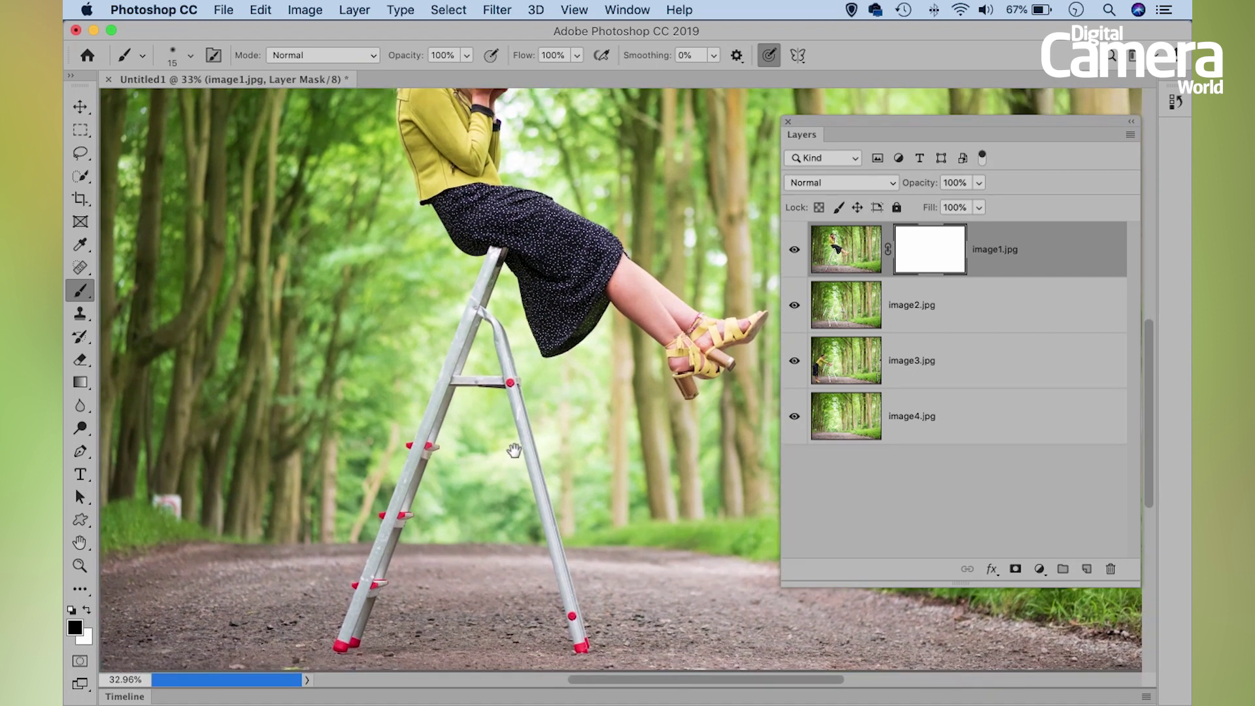
{"action": "key", "text": "bracketright"}
{"action": "key", "text": "bracketright"}
{"action": "key", "text": "bracketright"}
{"action": "key", "text": "bracketright"}
{"action": "key", "text": "bracketright"}
{"action": "key", "text": "bracketright"}
{"action": "key", "text": "bracketright"}
{"action": "key", "text": "bracketright"}
{"action": "key", "text": "bracketright"}
{"action": "key", "text": "bracketright"}
{"action": "key", "text": "bracketright"}
{"action": "mouse_move", "coordinate": [465, 318]}
{"action": "left_mouse_down"}
{"action": "mouse_move", "coordinate": [455, 374]}
{"action": "mouse_move", "coordinate": [485, 316]}
{"action": "mouse_move", "coordinate": [548, 479]}
{"action": "mouse_move", "coordinate": [541, 462]}
{"action": "mouse_move", "coordinate": [574, 636]}
{"action": "mouse_move", "coordinate": [496, 531]}
{"action": "mouse_move", "coordinate": [462, 407]}
{"action": "left_mouse_up"}
{"action": "key", "text": "bracketright"}
{"action": "key", "text": "bracketright"}
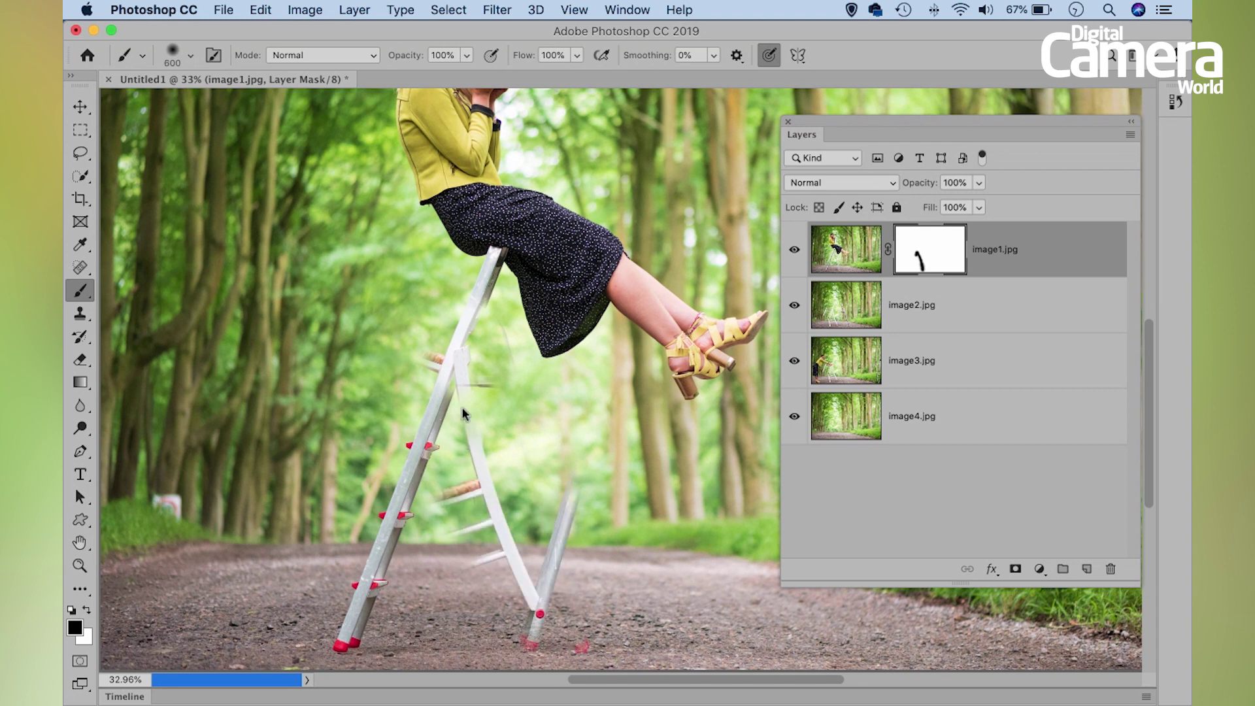
Paint out the top of the ladder where it meets the skirt on the image1.jpg mask, using a smaller brush
{"action": "key", "text": "bracketleft"}
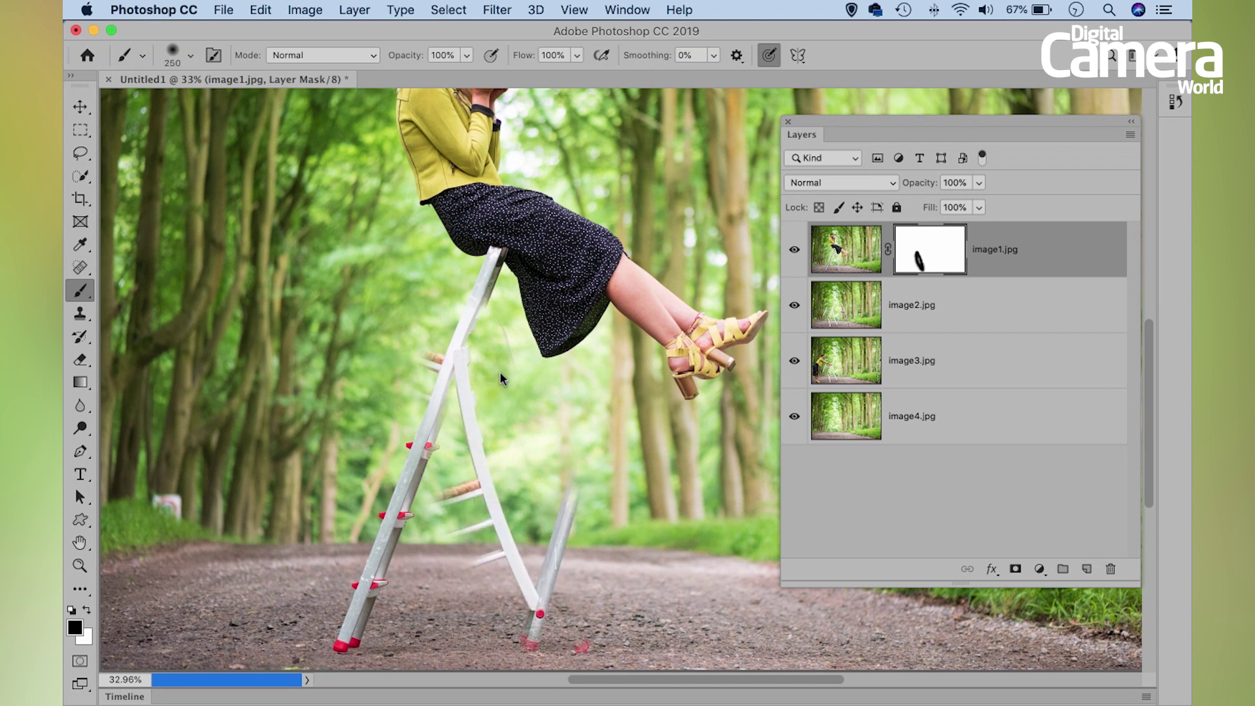
{"action": "key", "text": "bracketleft"}
{"action": "key", "text": "bracketleft"}
{"action": "key", "text": "bracketleft"}
{"action": "key", "text": "bracketleft"}
{"action": "left_click_drag", "start_coordinate": [499, 261], "coordinate": [505, 249]}
Paint out the ladder's left leg and rungs on the image1.jpg mask to reveal both chairs, with a 400 to 600 px brush
{"action": "key", "text": "bracketright"}
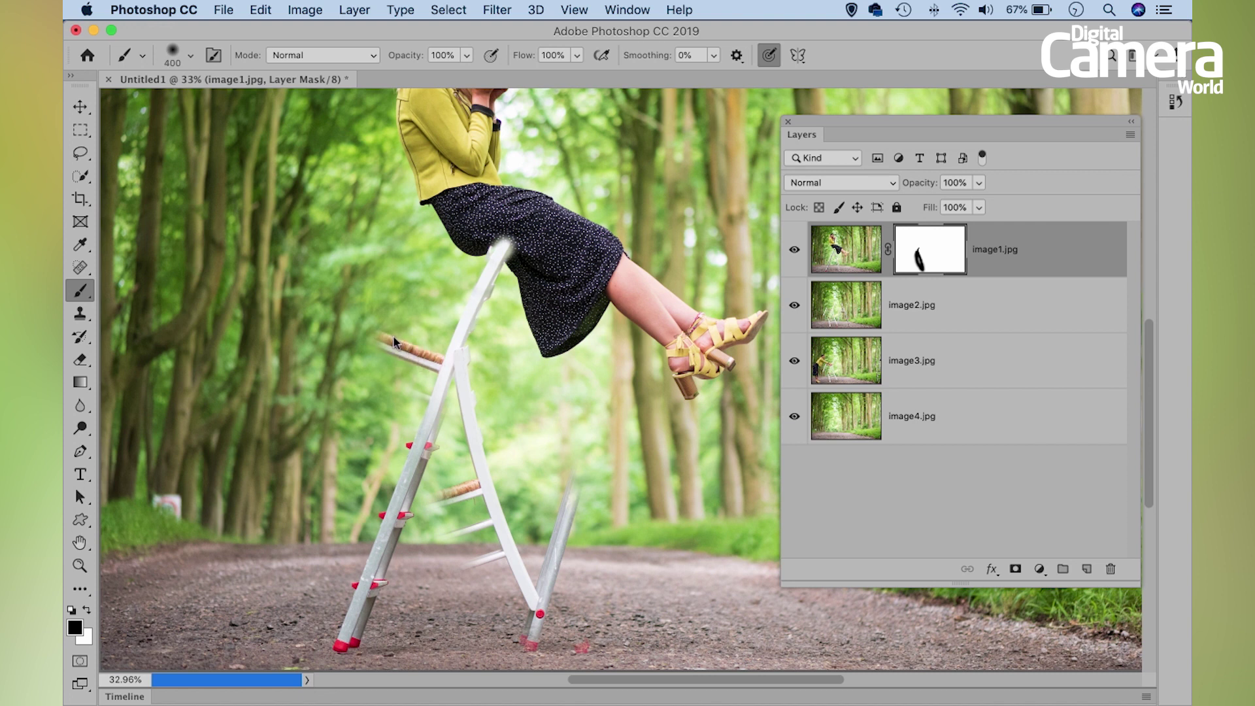
{"action": "left_click_drag", "start_coordinate": [335, 391], "coordinate": [335, 327]}
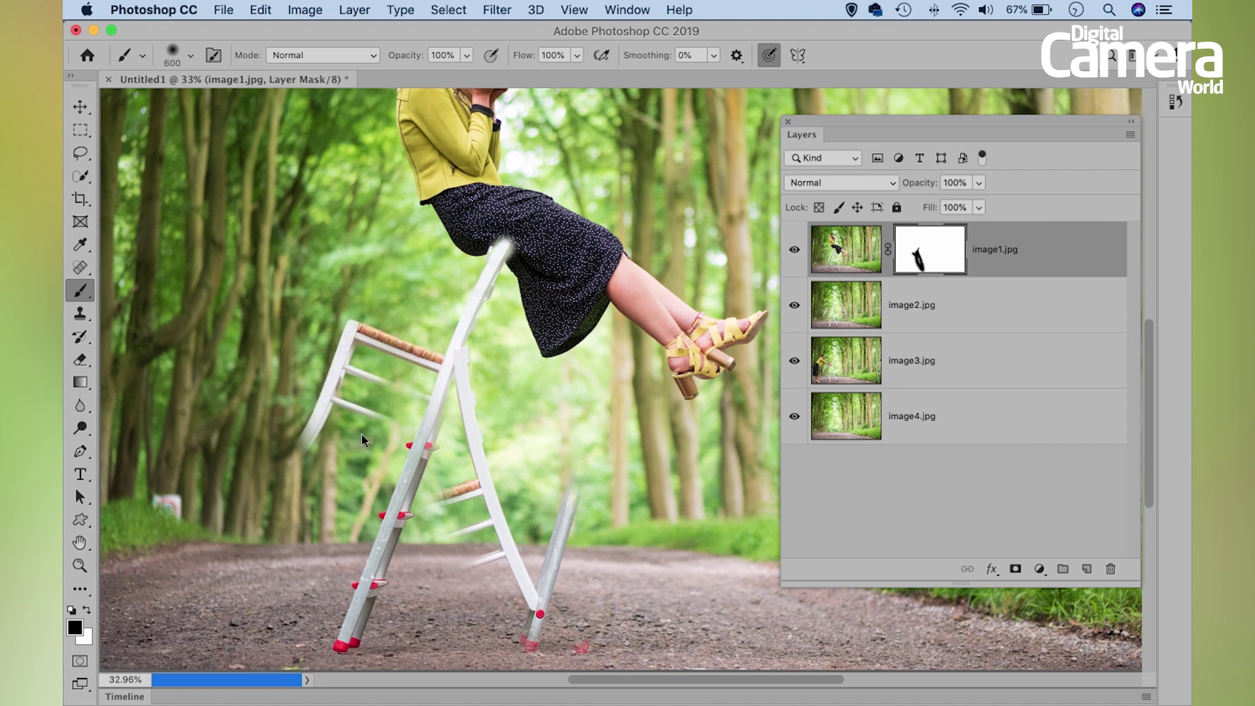
{"action": "left_click_drag", "start_coordinate": [360, 446], "coordinate": [284, 425]}
{"action": "mouse_move", "coordinate": [403, 444]}
{"action": "left_mouse_down"}
{"action": "mouse_move", "coordinate": [400, 562]}
{"action": "mouse_move", "coordinate": [339, 622]}
{"action": "left_mouse_up"}
{"action": "left_click_drag", "start_coordinate": [410, 521], "coordinate": [427, 535]}
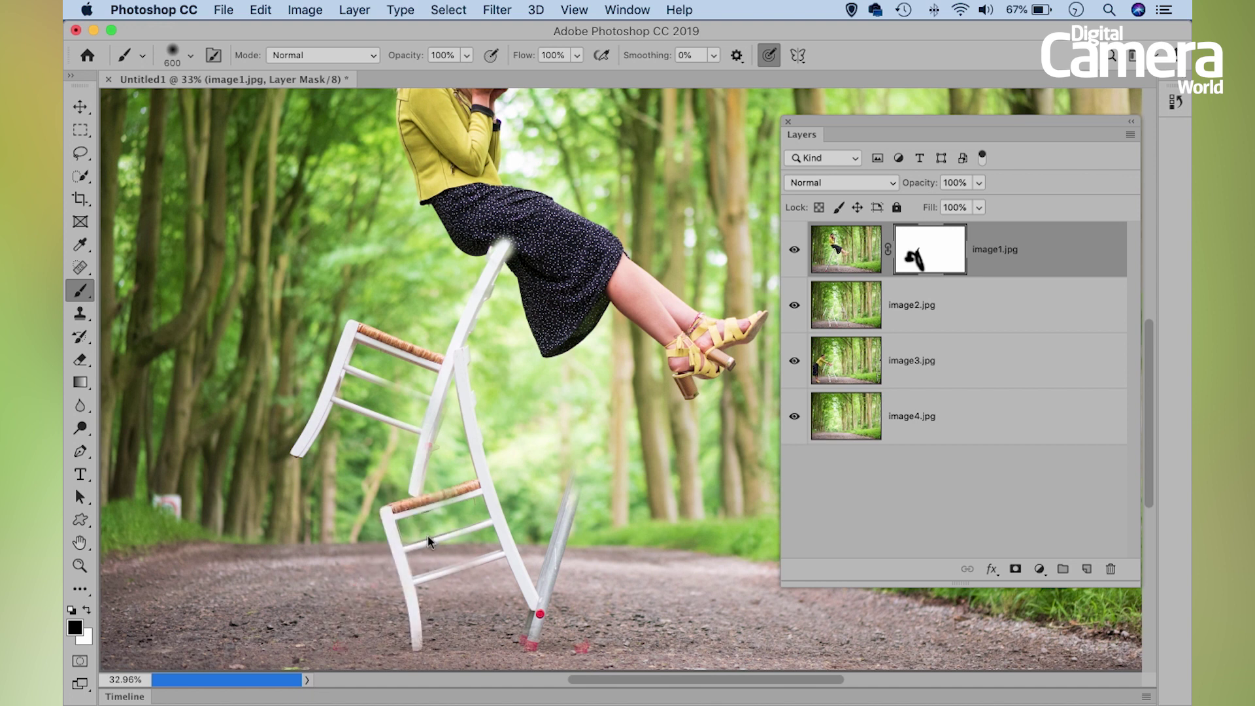
{"action": "left_click_drag", "start_coordinate": [467, 428], "coordinate": [527, 459]}
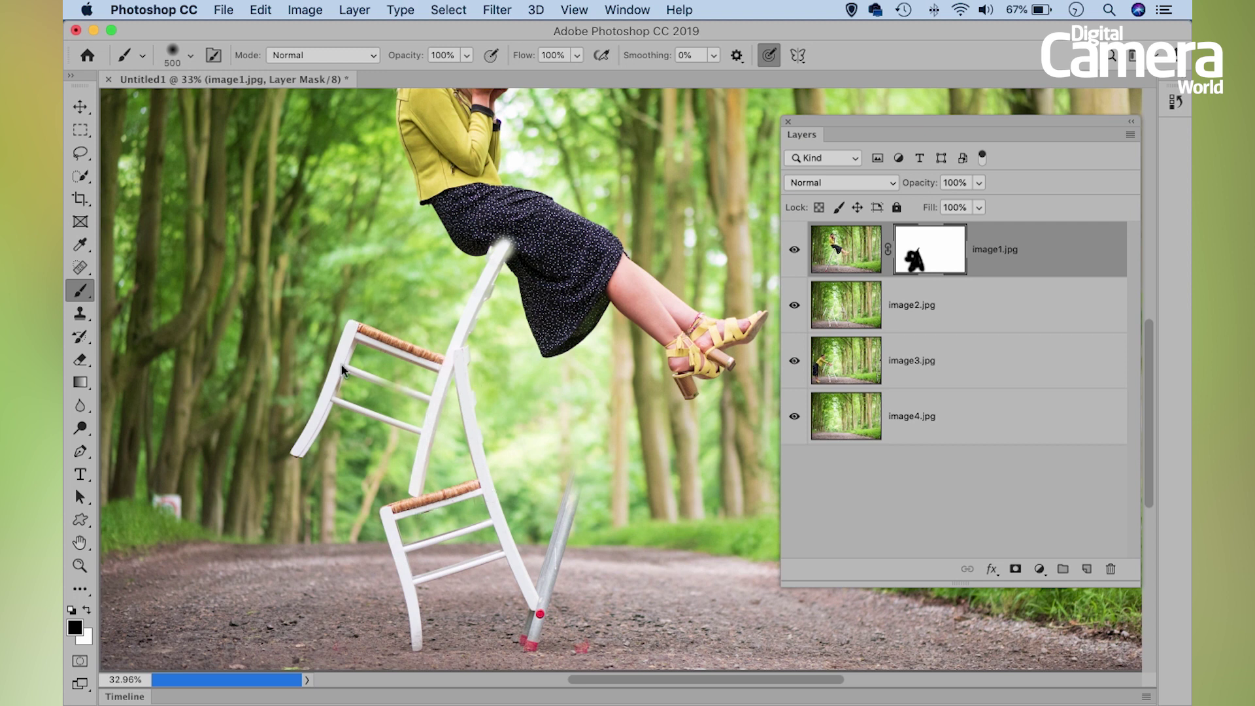
Add a layer mask to the image2.jpg layer and paint out the leftover ladder leg beside the lower chair with a 300 px brush
{"action": "key", "text": "bracketleft"}
{"action": "left_click", "coordinate": [851, 311]}
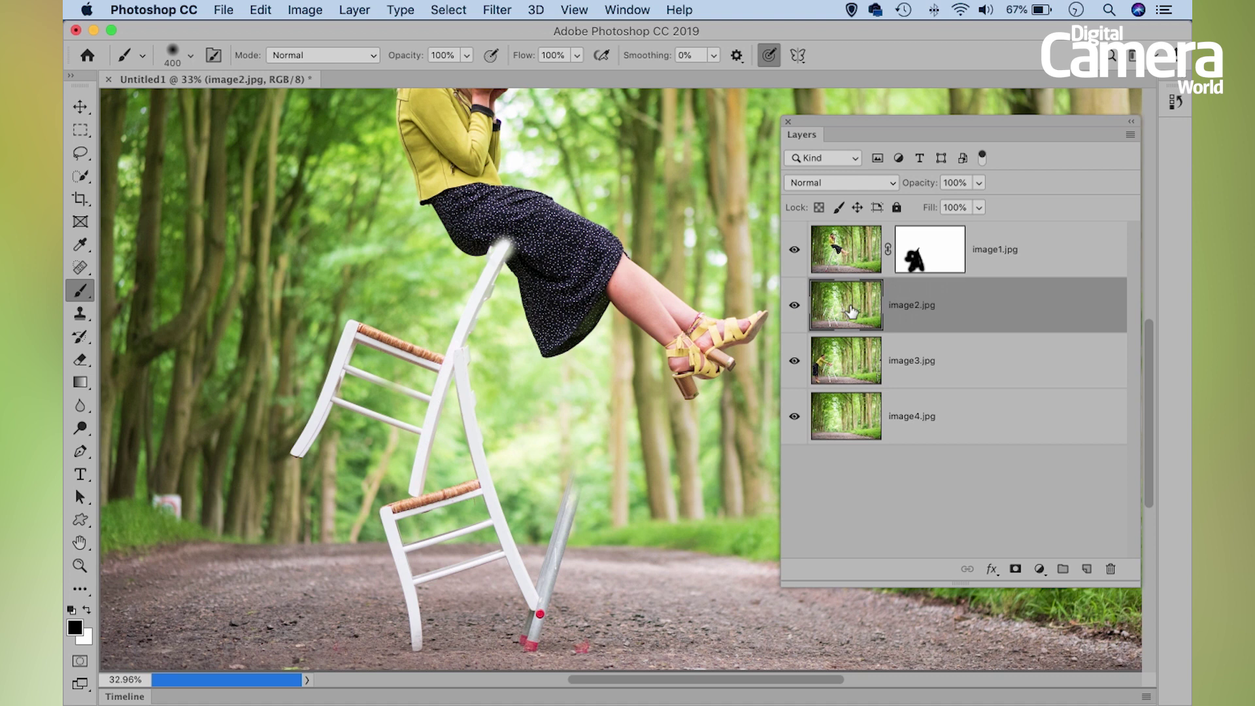
{"action": "left_click", "coordinate": [1016, 570]}
{"action": "key", "text": "bracketleft"}
{"action": "key", "text": "bracketleft"}
{"action": "key", "text": "bracketright"}
{"action": "left_click_drag", "start_coordinate": [571, 507], "coordinate": [535, 639]}
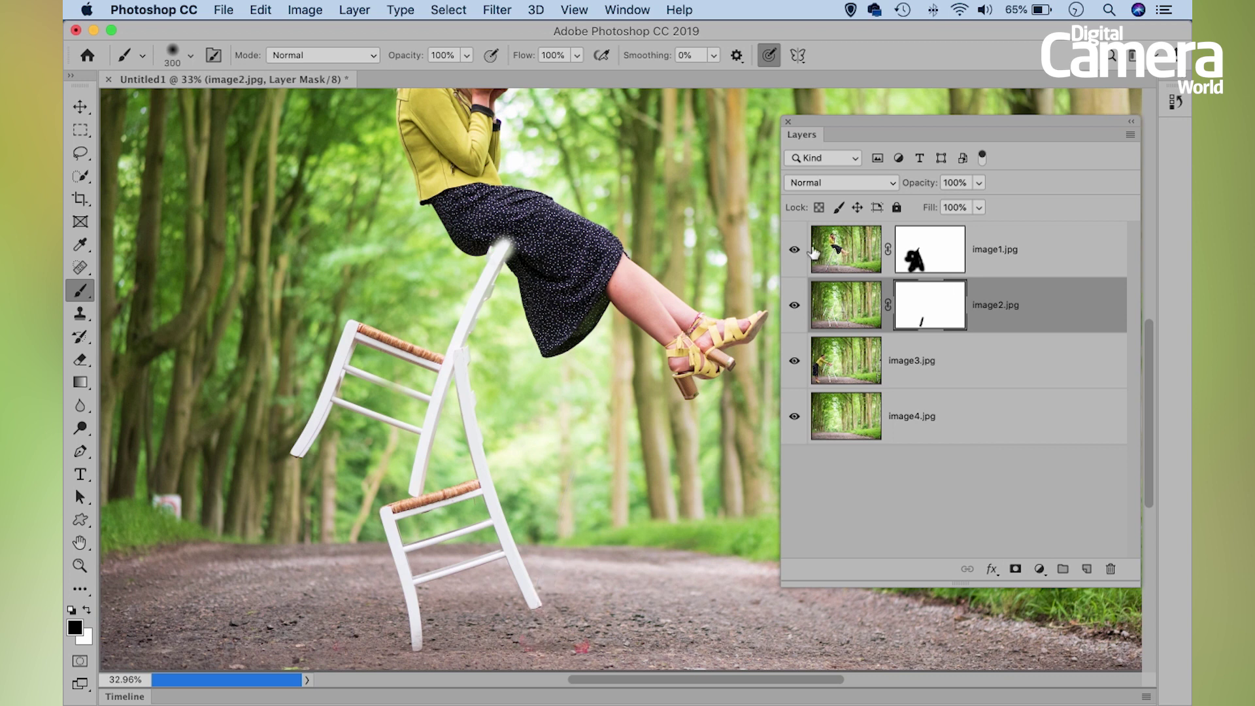
Hide the image1.jpg and image2.jpg layers to view image3.jpg underneath, and show both again
{"action": "left_click_drag", "start_coordinate": [797, 250], "coordinate": [795, 305]}
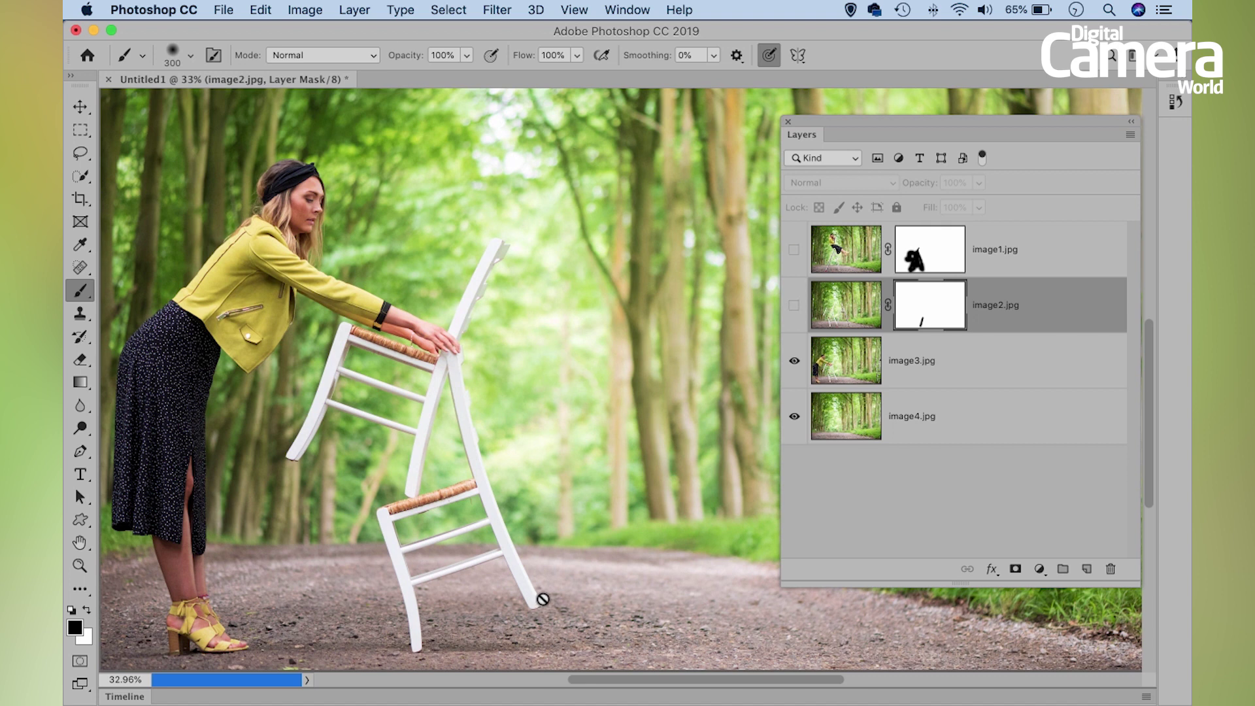
{"action": "left_click", "coordinate": [794, 305]}
{"action": "left_click", "coordinate": [794, 250]}
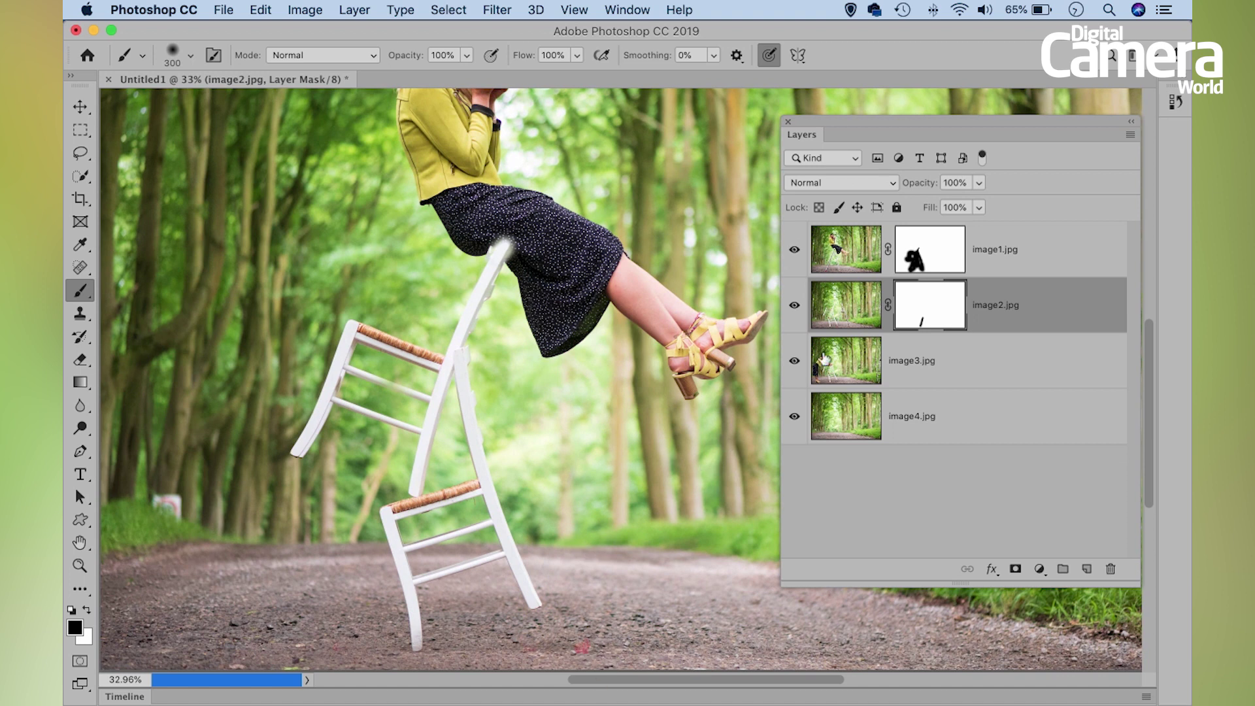
Clean up the leftover red ladder-foot mark on the image1.jpg mask and examine the chair top against the skirt at 100%
{"action": "left_click", "coordinate": [946, 256]}
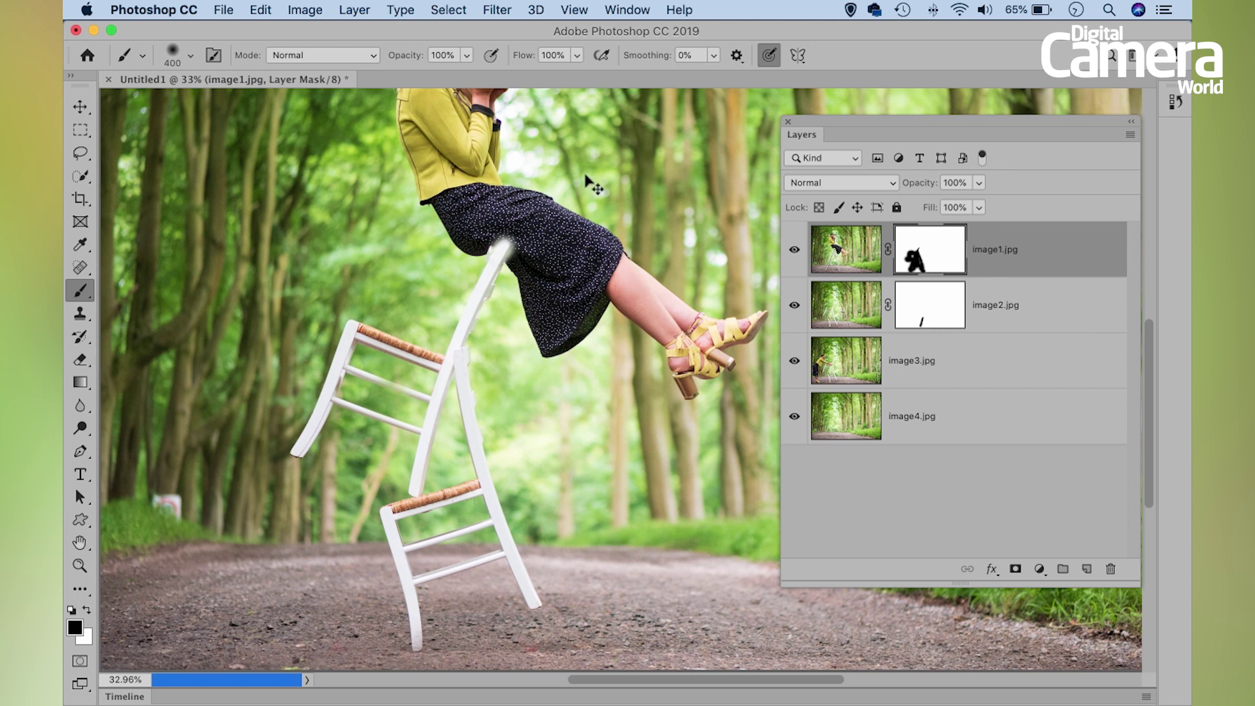
{"action": "key", "text": "super+0"}
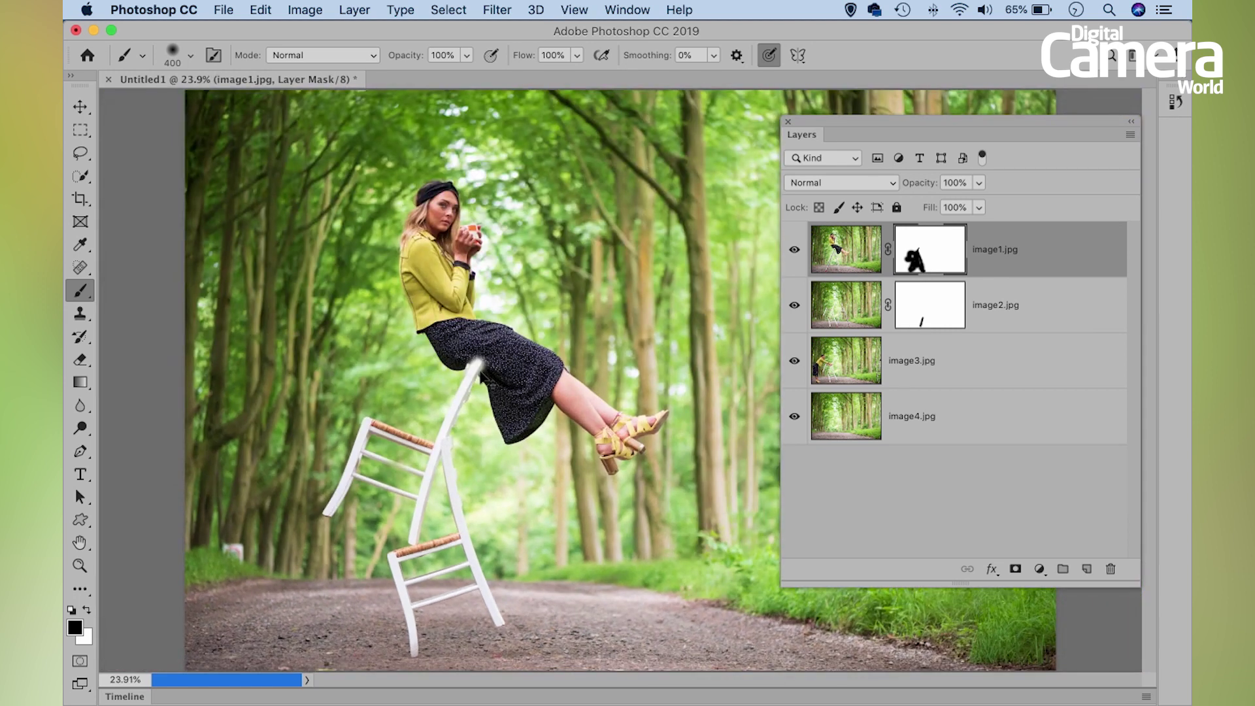
{"action": "key", "text": "super+equal"}
{"action": "key", "text": "super+equal"}
{"action": "key", "text": "super+equal"}
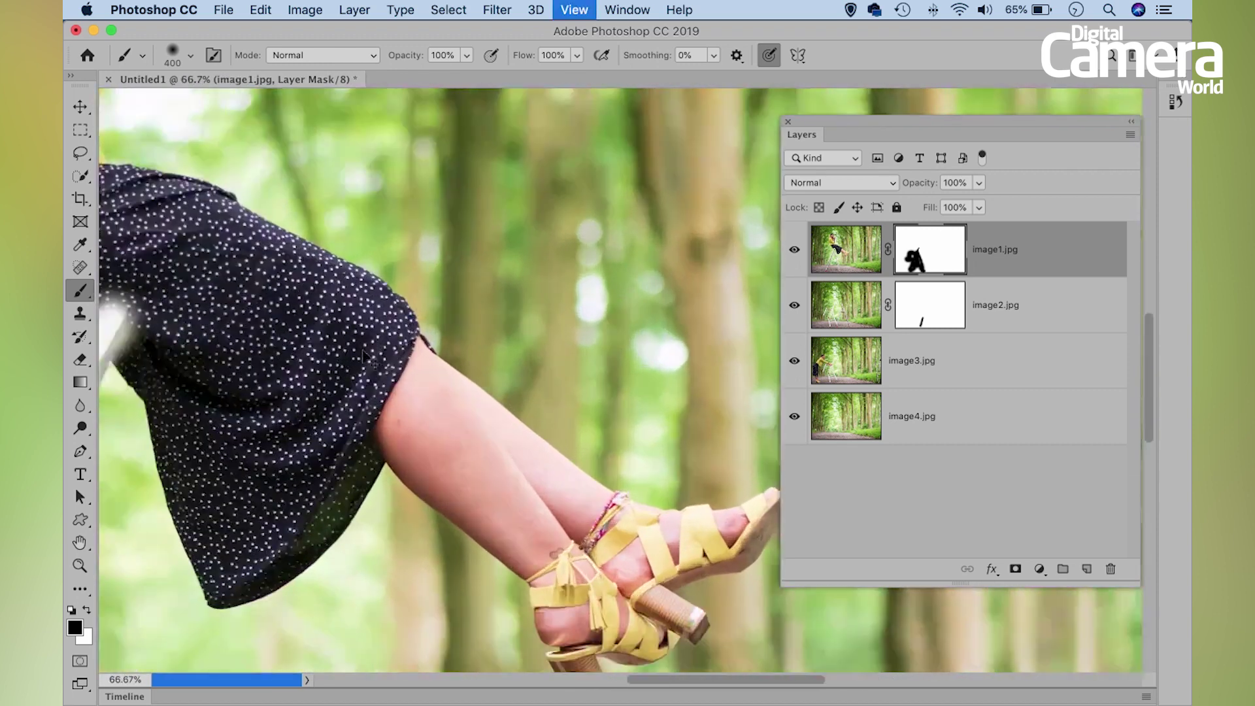
{"action": "key", "text": "super+equal"}
{"action": "left_click_drag", "start_coordinate": [258, 364], "coordinate": [528, 359]}
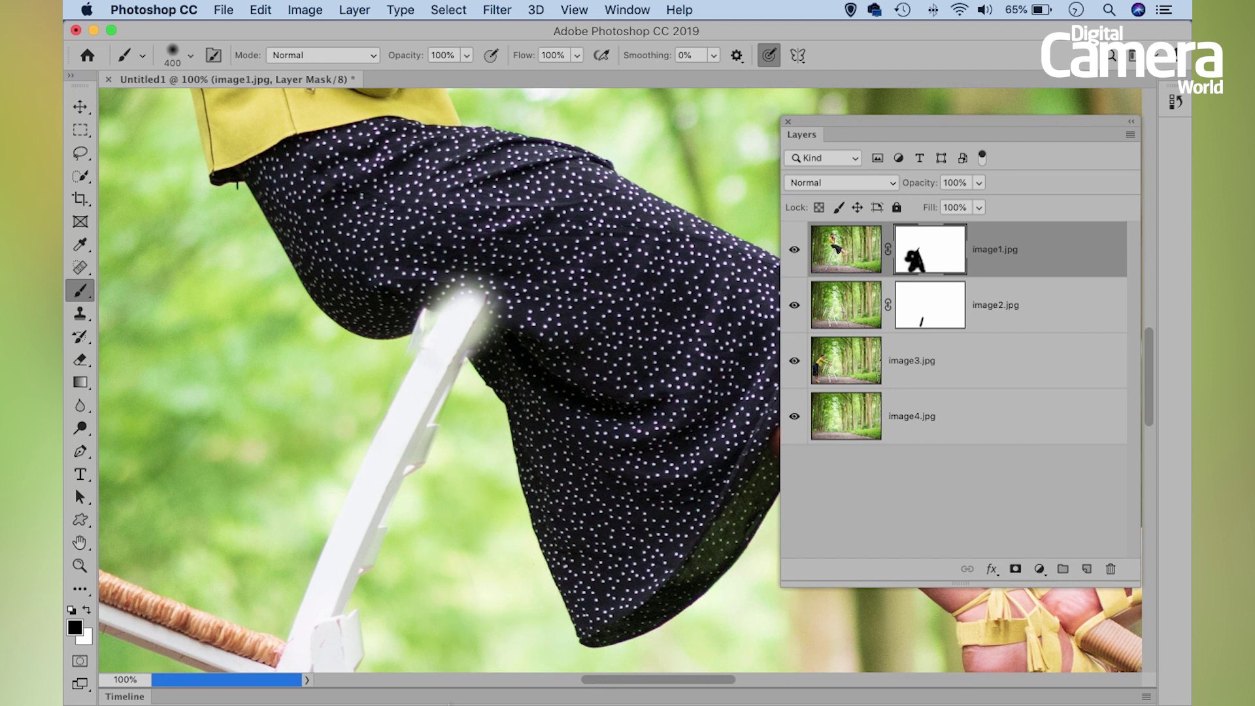
Open image5.jpg from Bridge and lasso the area where the left chair's back meets the skirt
{"action": "left_click", "coordinate": [399, 688]}
{"action": "left_click", "coordinate": [154, 523]}
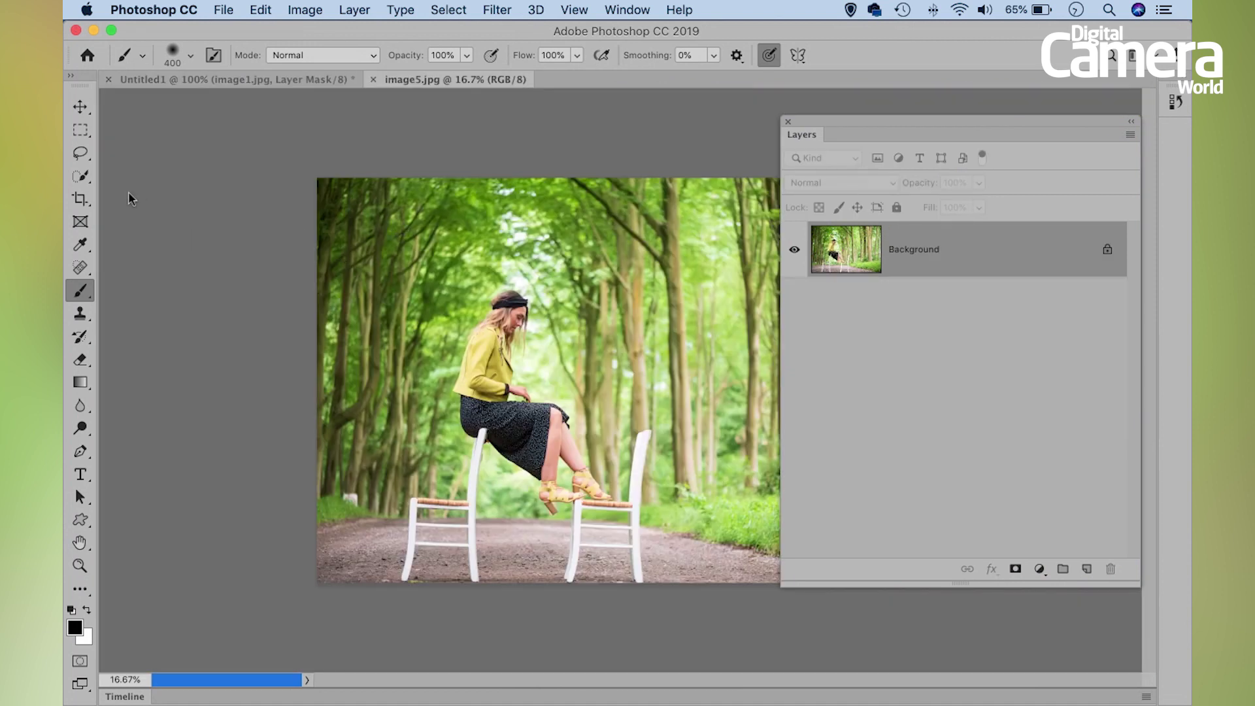
{"action": "left_click", "coordinate": [81, 154]}
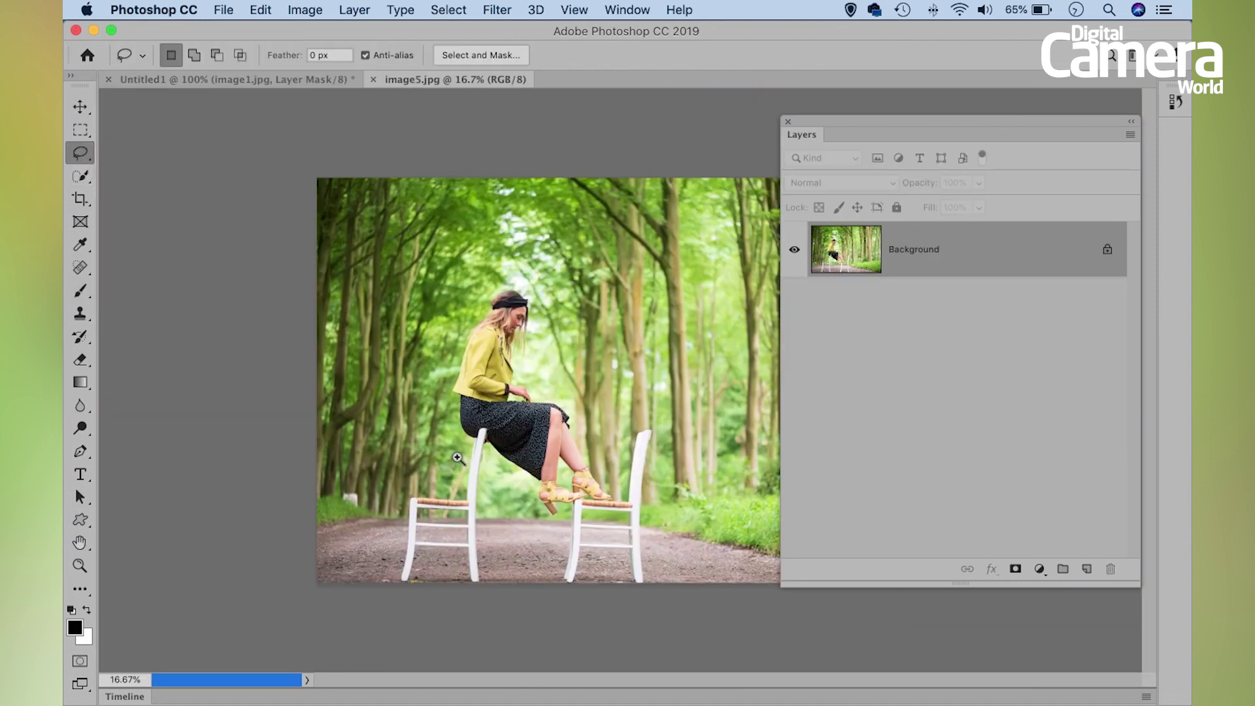
{"action": "scroll", "coordinate": [487, 461], "scroll_direction": "up", "scroll_amount": 5}
{"action": "scroll", "coordinate": [490, 464], "scroll_direction": "up", "scroll_amount": 2}
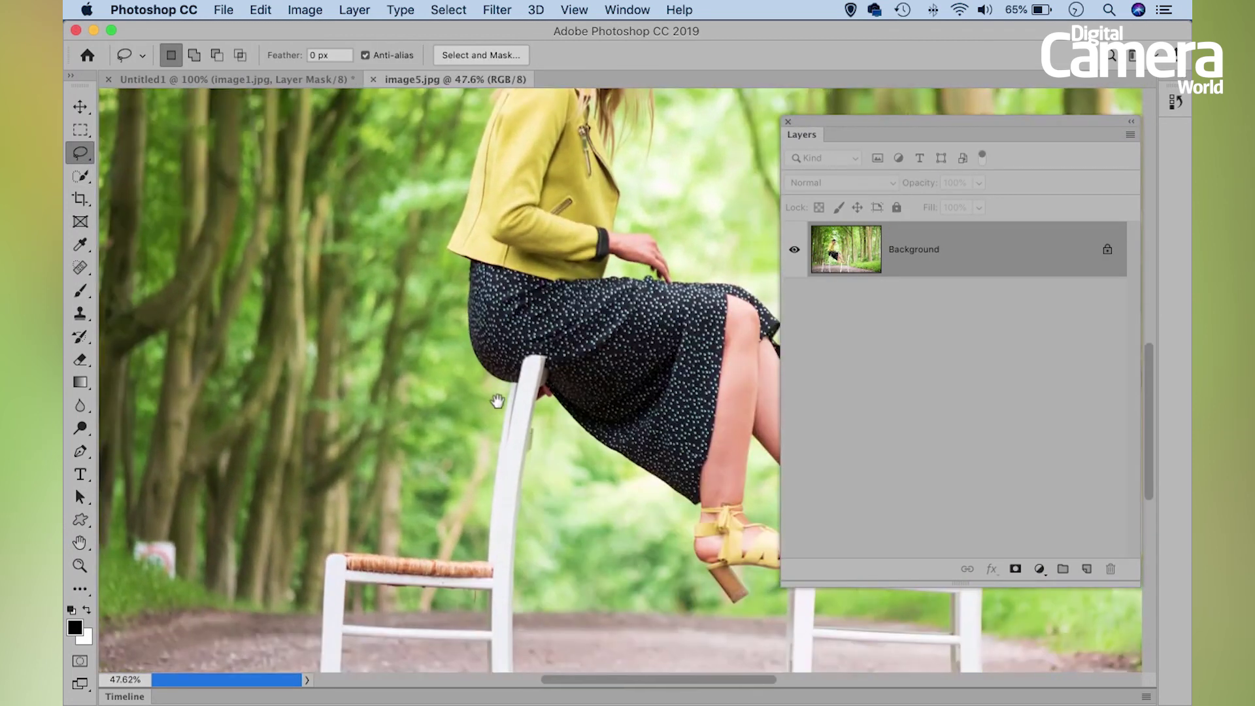
{"action": "mouse_move", "coordinate": [514, 325]}
{"action": "left_mouse_down"}
{"action": "mouse_move", "coordinate": [456, 338]}
{"action": "mouse_move", "coordinate": [446, 399]}
{"action": "mouse_move", "coordinate": [451, 438]}
{"action": "mouse_move", "coordinate": [475, 467]}
{"action": "mouse_move", "coordinate": [502, 477]}
{"action": "mouse_move", "coordinate": [626, 448]}
{"action": "mouse_move", "coordinate": [612, 455]}
{"action": "mouse_move", "coordinate": [636, 428]}
{"action": "mouse_move", "coordinate": [613, 329]}
{"action": "mouse_move", "coordinate": [524, 306]}
{"action": "mouse_move", "coordinate": [459, 316]}
{"action": "mouse_move", "coordinate": [443, 327]}
{"action": "mouse_move", "coordinate": [449, 359]}
{"action": "left_mouse_up"}
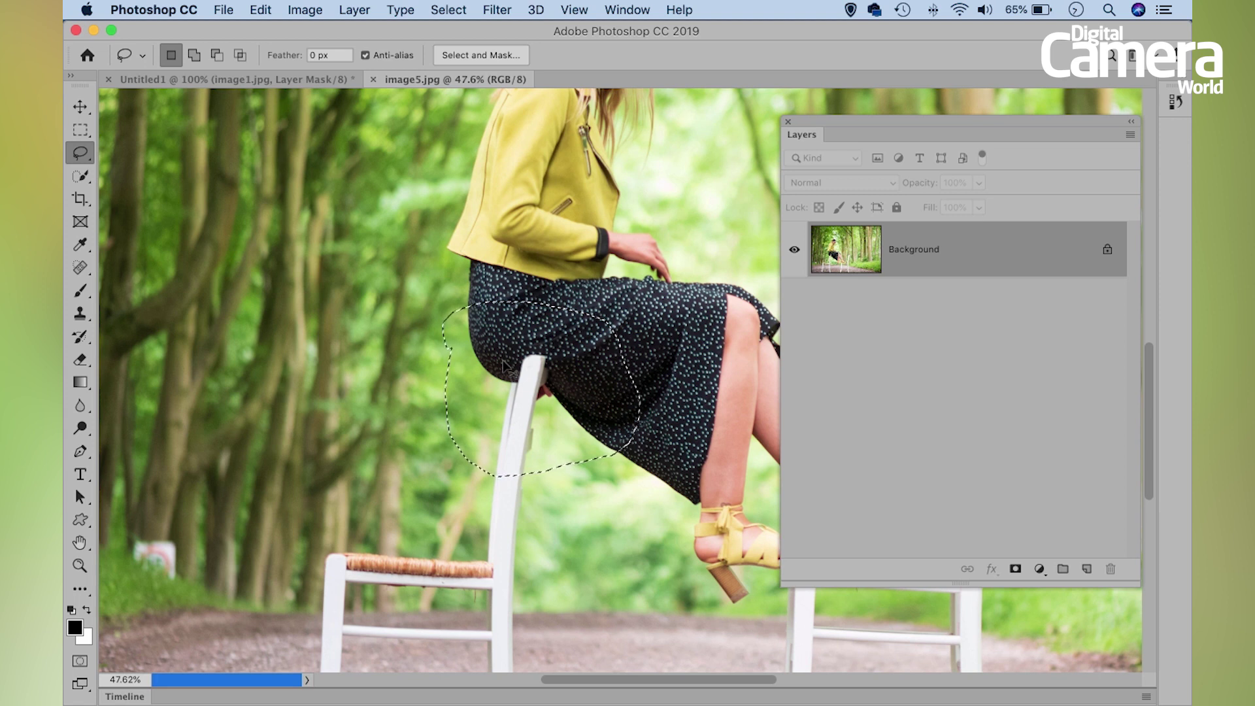
Paste the selected image5.jpg patch into the Untitled1 composite and move it over the chair top in Free Transform
{"action": "left_click", "coordinate": [253, 82]}
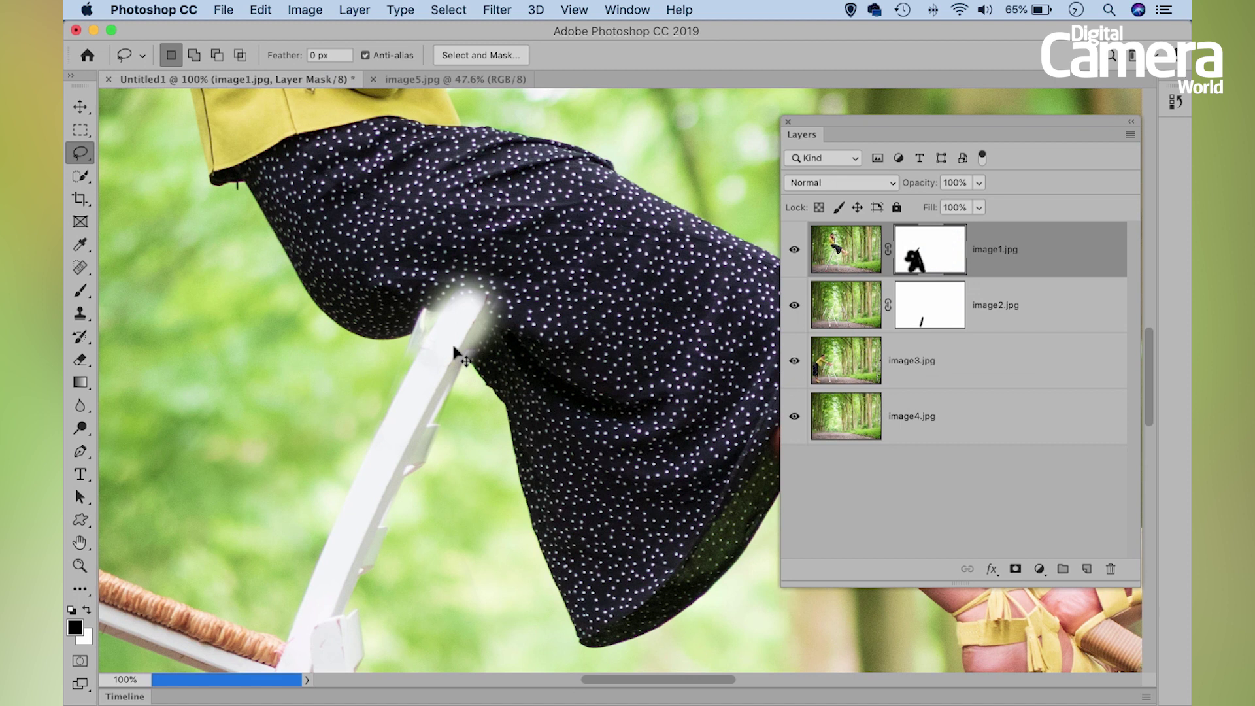
{"action": "key", "text": "super+v"}
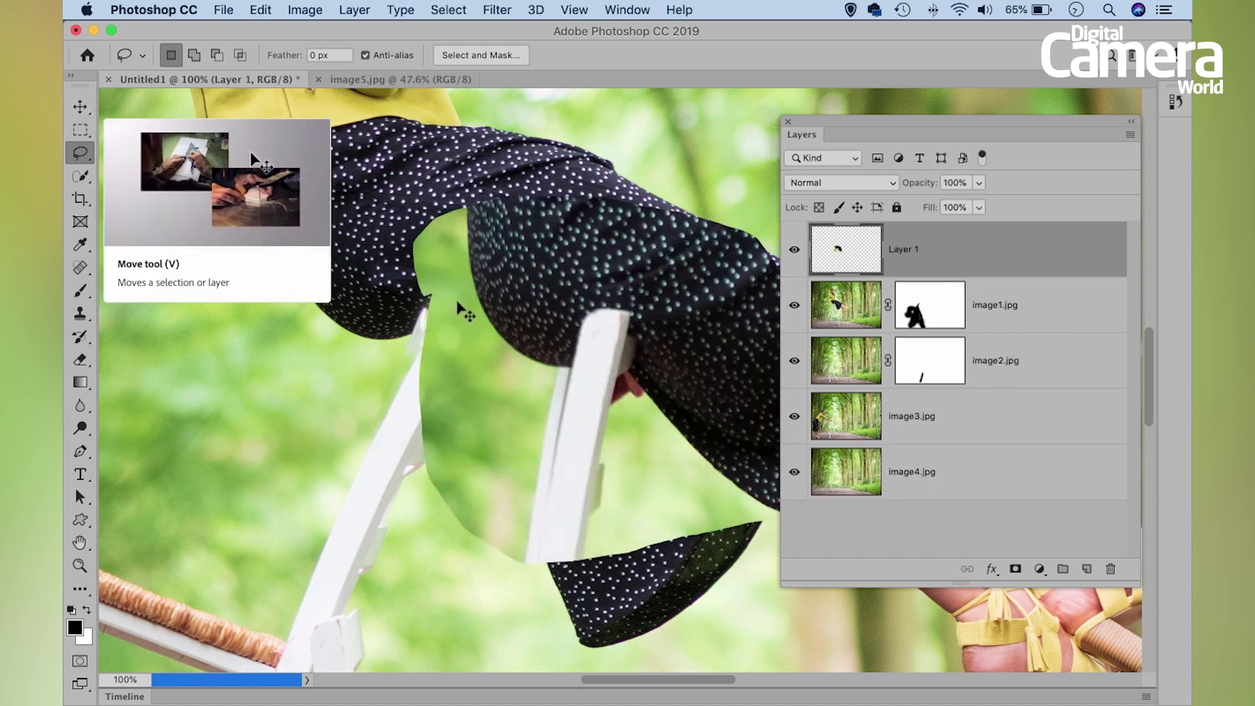
{"action": "key", "text": "super+t"}
{"action": "left_click_drag", "start_coordinate": [627, 307], "coordinate": [424, 334]}
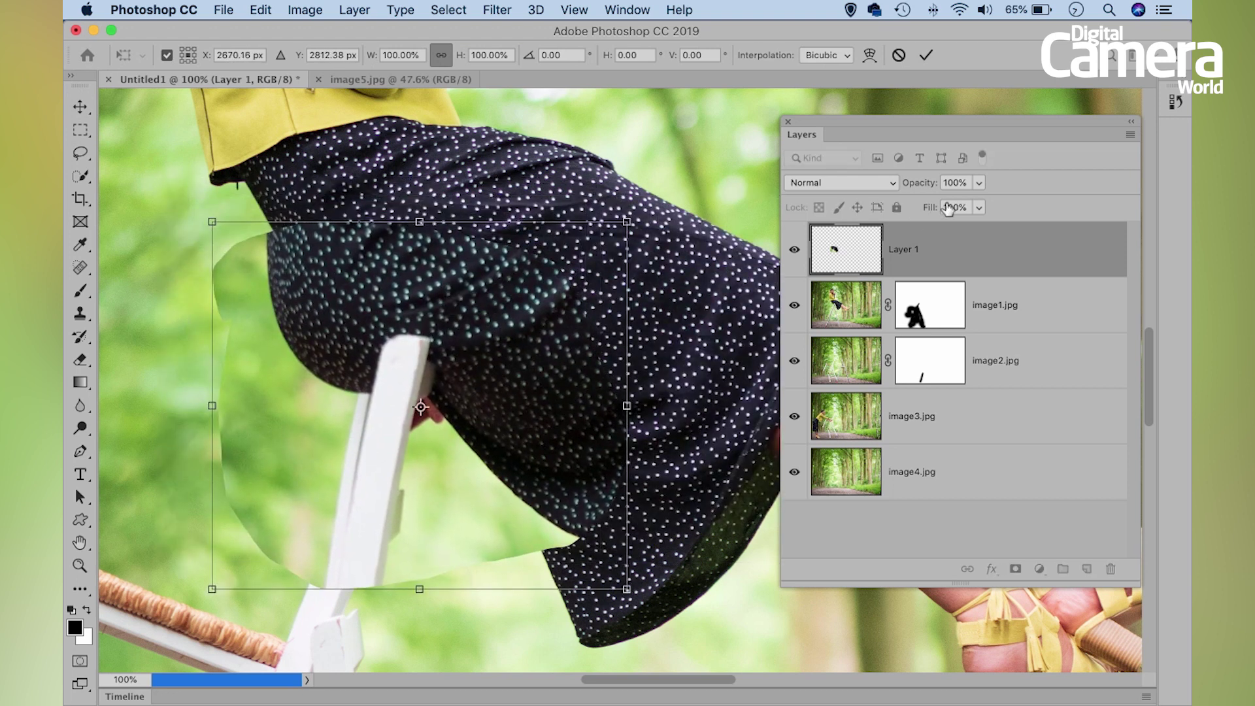
Lower the pasted patch to 64% opacity, rotate and move it to align with the chair back, and restore 100% opacity
{"action": "left_click_drag", "start_coordinate": [917, 184], "coordinate": [896, 191]}
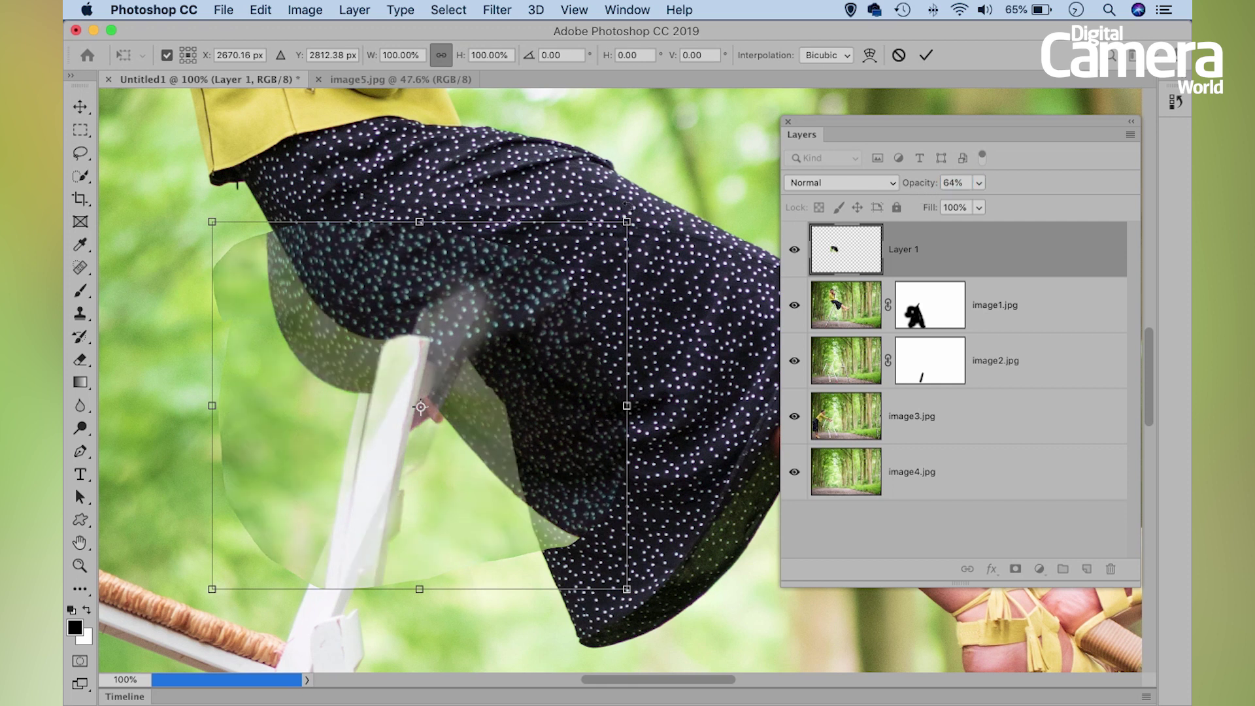
{"action": "left_click_drag", "start_coordinate": [638, 212], "coordinate": [678, 270]}
{"action": "left_click_drag", "start_coordinate": [495, 308], "coordinate": [527, 285]}
{"action": "left_click_drag", "start_coordinate": [282, 134], "coordinate": [291, 162]}
{"action": "left_click_drag", "start_coordinate": [421, 310], "coordinate": [417, 304]}
{"action": "left_click_drag", "start_coordinate": [487, 324], "coordinate": [497, 332]}
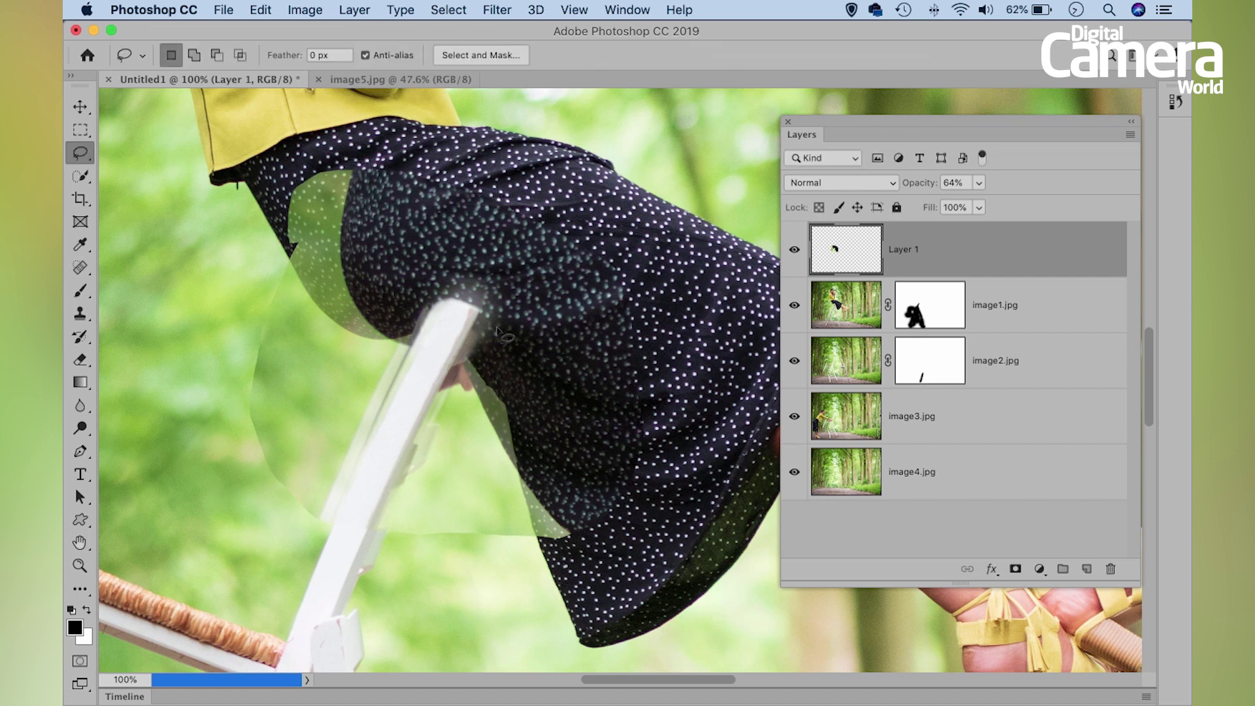
{"action": "left_click_drag", "start_coordinate": [915, 184], "coordinate": [1069, 189]}
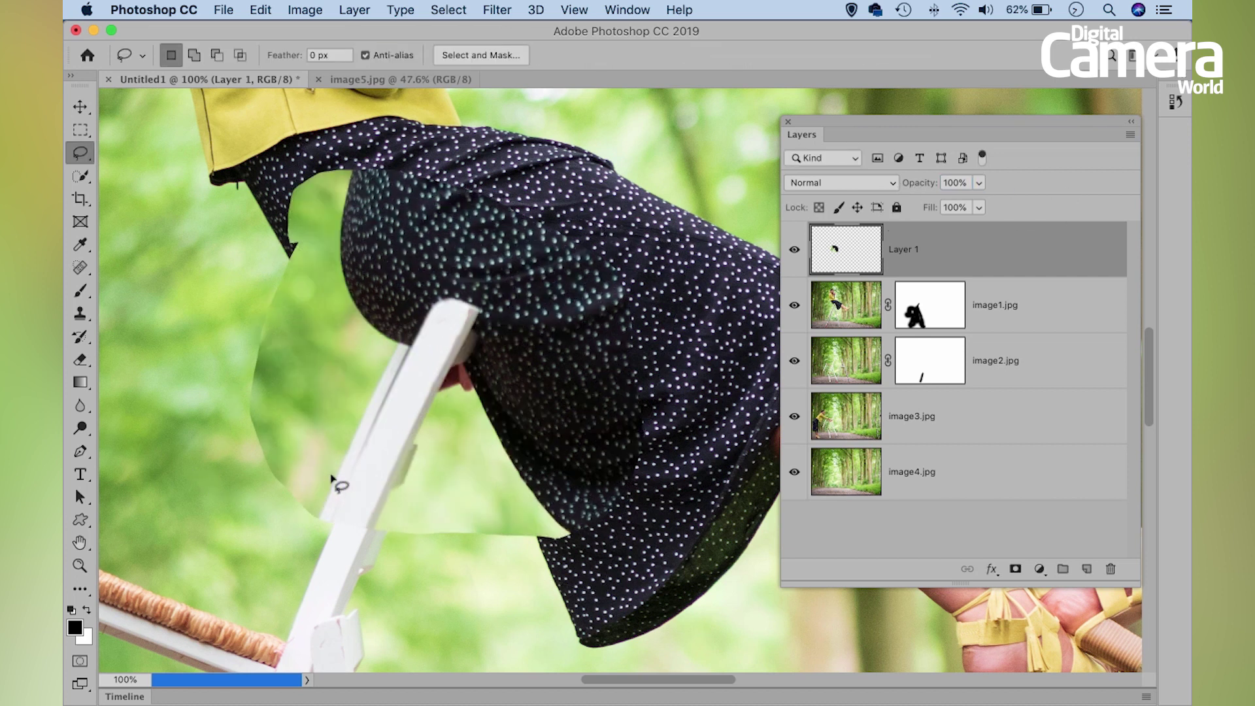
Add a layer mask to Layer 1 and hide the patch's left edge with a 300 px black brush at 0% hardness
{"action": "left_click", "coordinate": [1015, 569]}
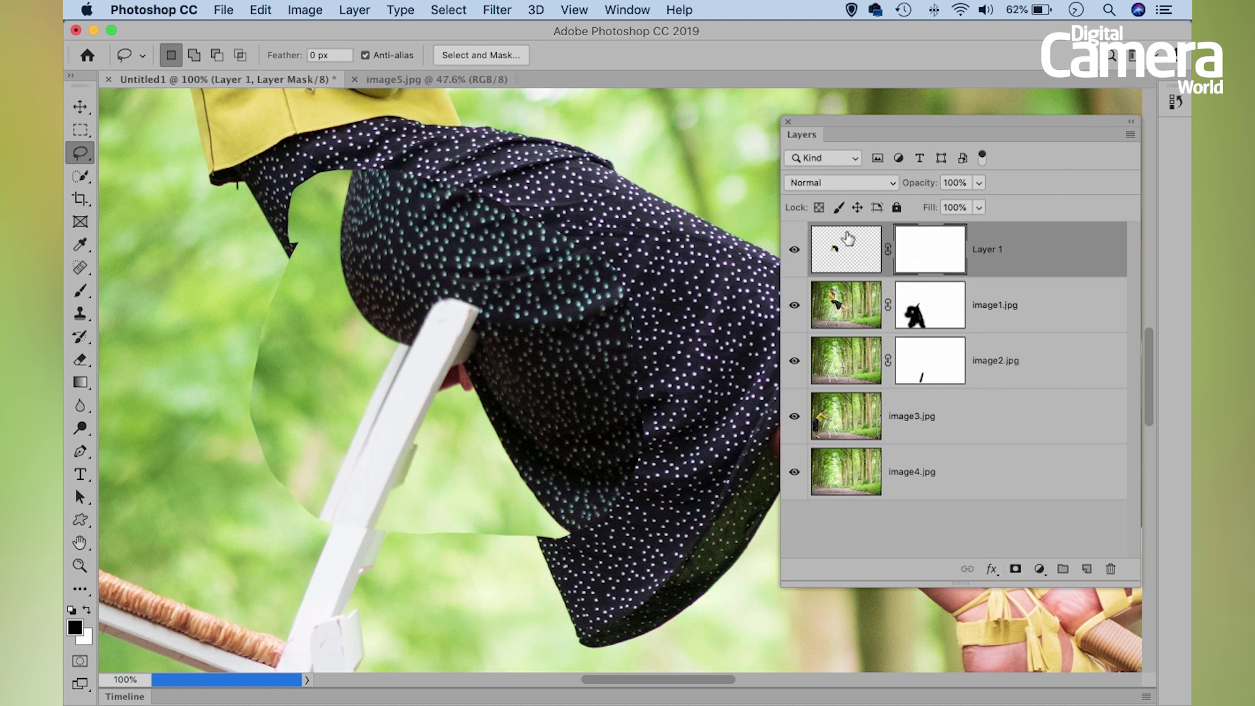
{"action": "left_click", "coordinate": [82, 293]}
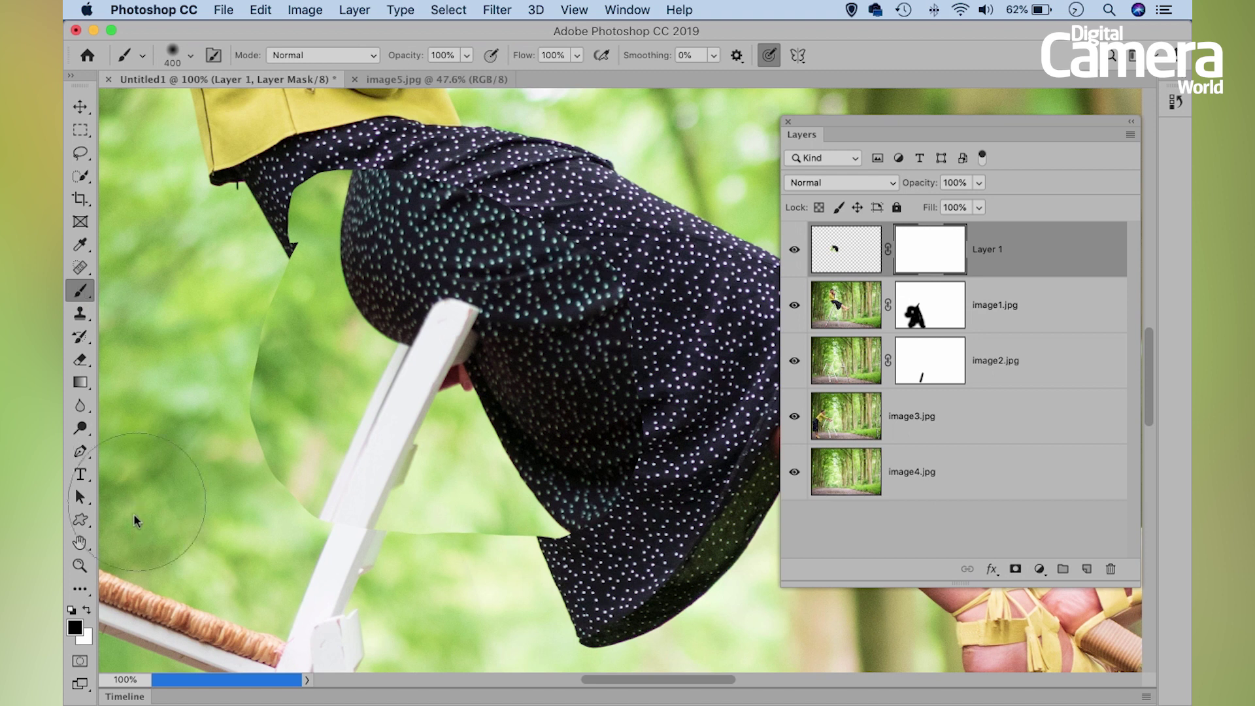
{"action": "right_click", "coordinate": [375, 242]}
{"action": "left_click", "coordinate": [471, 233]}
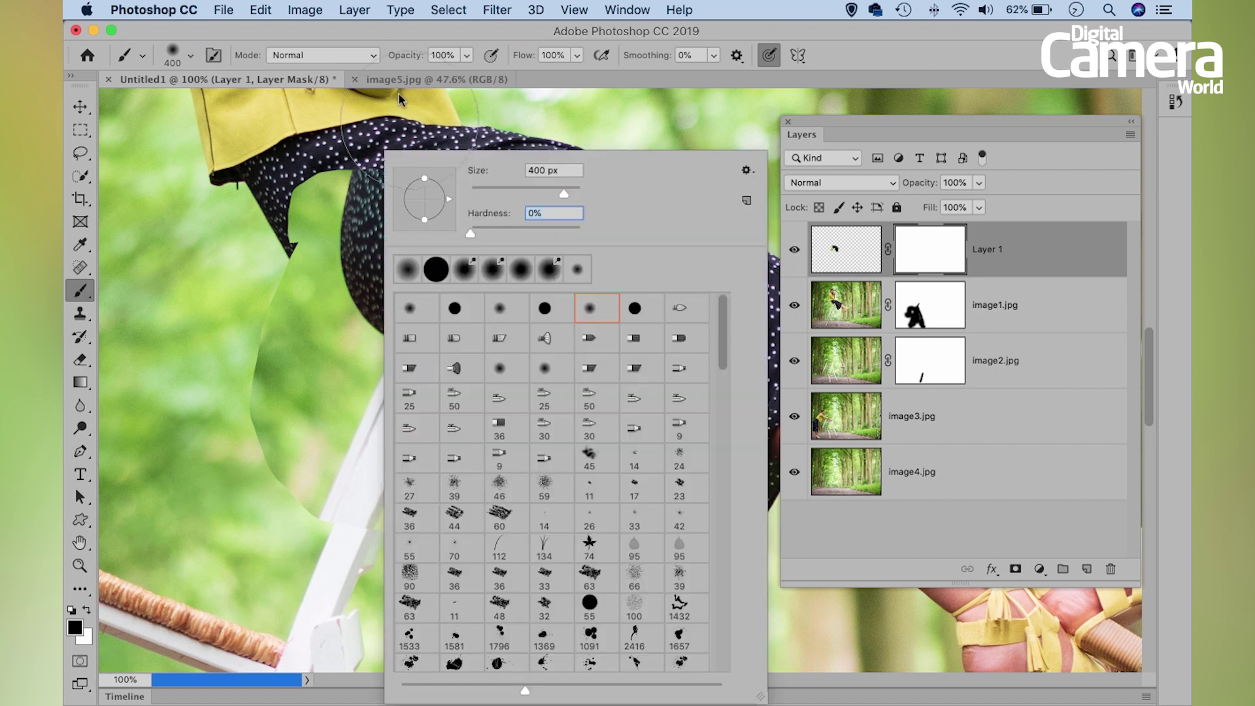
{"action": "key", "text": "Return"}
{"action": "key", "text": "bracketleft"}
{"action": "mouse_move", "coordinate": [379, 211]}
{"action": "left_mouse_down"}
{"action": "mouse_move", "coordinate": [309, 260]}
{"action": "mouse_move", "coordinate": [328, 204]}
{"action": "left_mouse_up"}
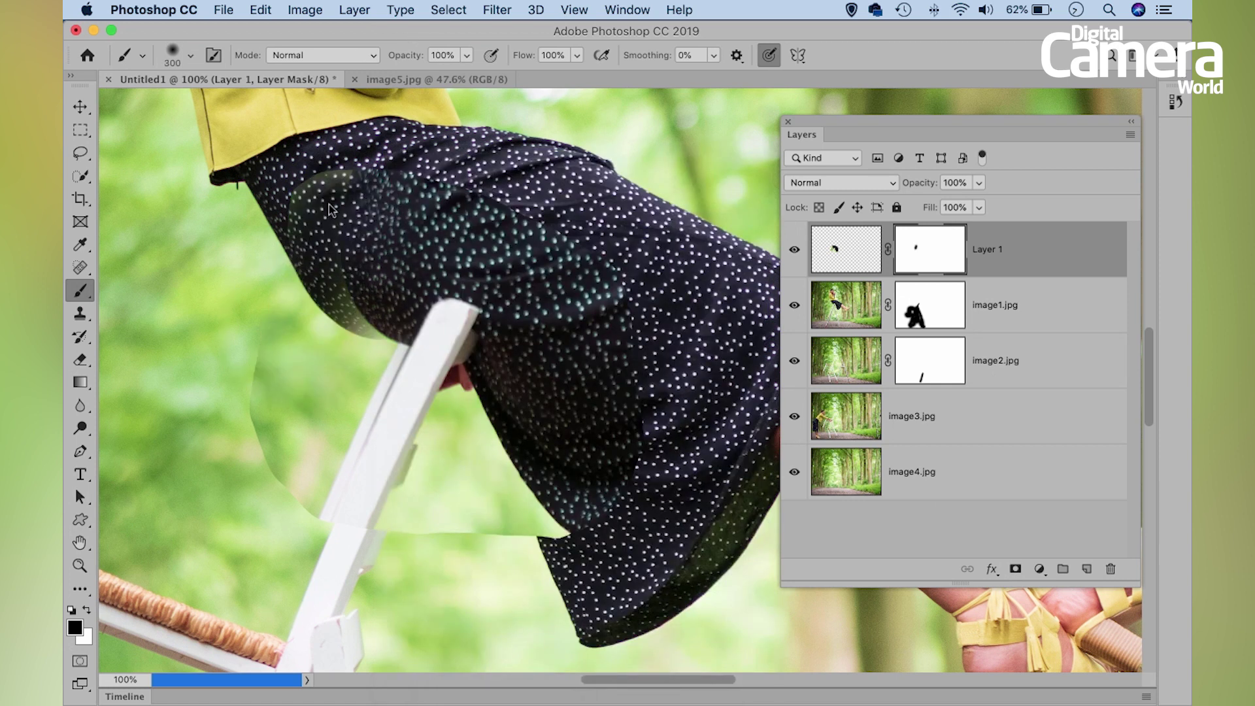
{"action": "left_click_drag", "start_coordinate": [292, 310], "coordinate": [277, 448]}
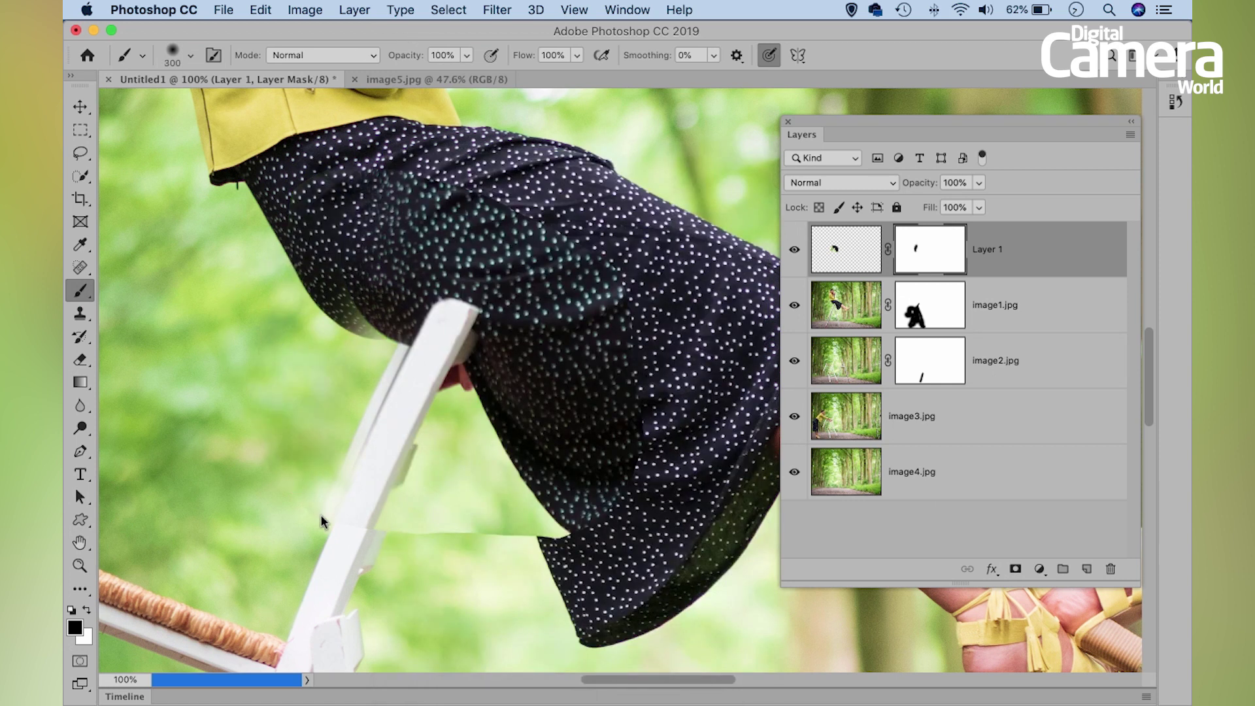
Mask out the patch's lower edge and the area between the chair back and the skirt, refining with a 100 px brush
{"action": "mouse_move", "coordinate": [401, 520]}
{"action": "left_mouse_down"}
{"action": "mouse_move", "coordinate": [492, 510]}
{"action": "mouse_move", "coordinate": [545, 469]}
{"action": "mouse_move", "coordinate": [517, 428]}
{"action": "left_mouse_up"}
{"action": "key", "text": "bracketleft"}
{"action": "key", "text": "bracketleft"}
{"action": "key", "text": "bracketleft"}
{"action": "key", "text": "bracketleft"}
{"action": "key", "text": "bracketleft"}
{"action": "key", "text": "bracketleft"}
{"action": "key", "text": "bracketleft"}
{"action": "key", "text": "bracketright"}
{"action": "key", "text": "bracketright"}
{"action": "key", "text": "bracketright"}
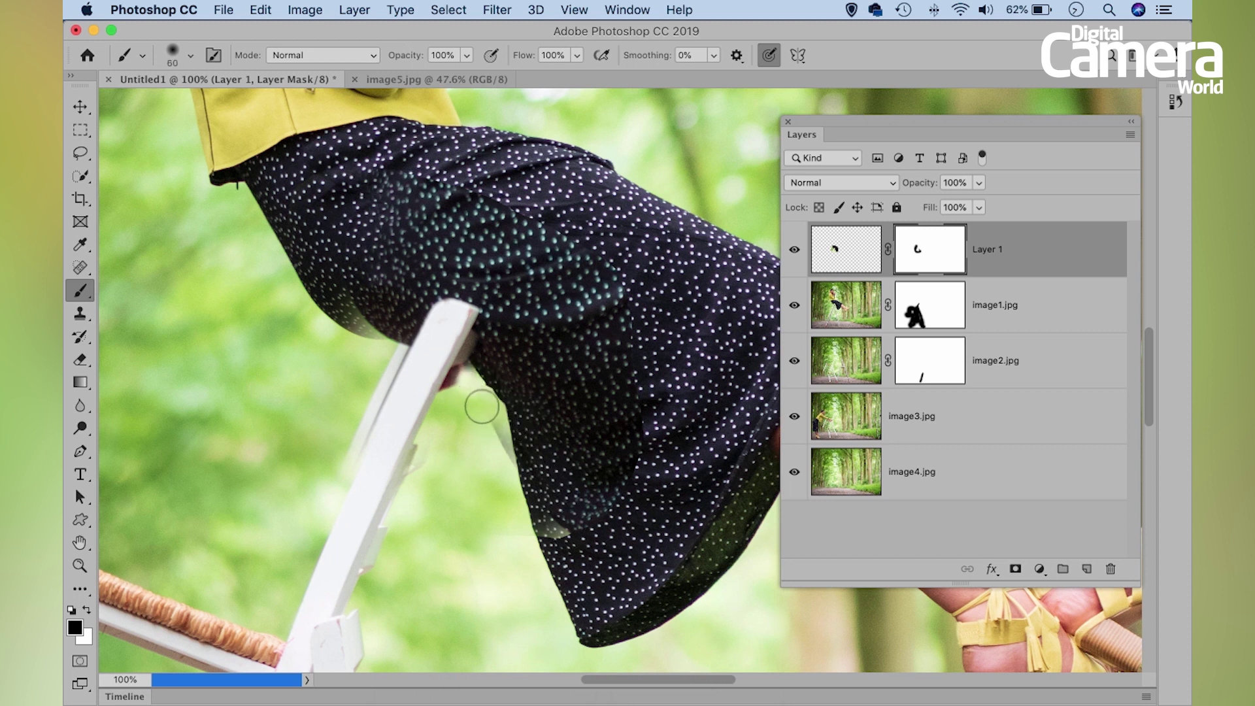
{"action": "key", "text": "bracketright"}
{"action": "mouse_move", "coordinate": [527, 520]}
{"action": "left_mouse_down"}
{"action": "mouse_move", "coordinate": [590, 503]}
{"action": "mouse_move", "coordinate": [542, 334]}
{"action": "left_mouse_up"}
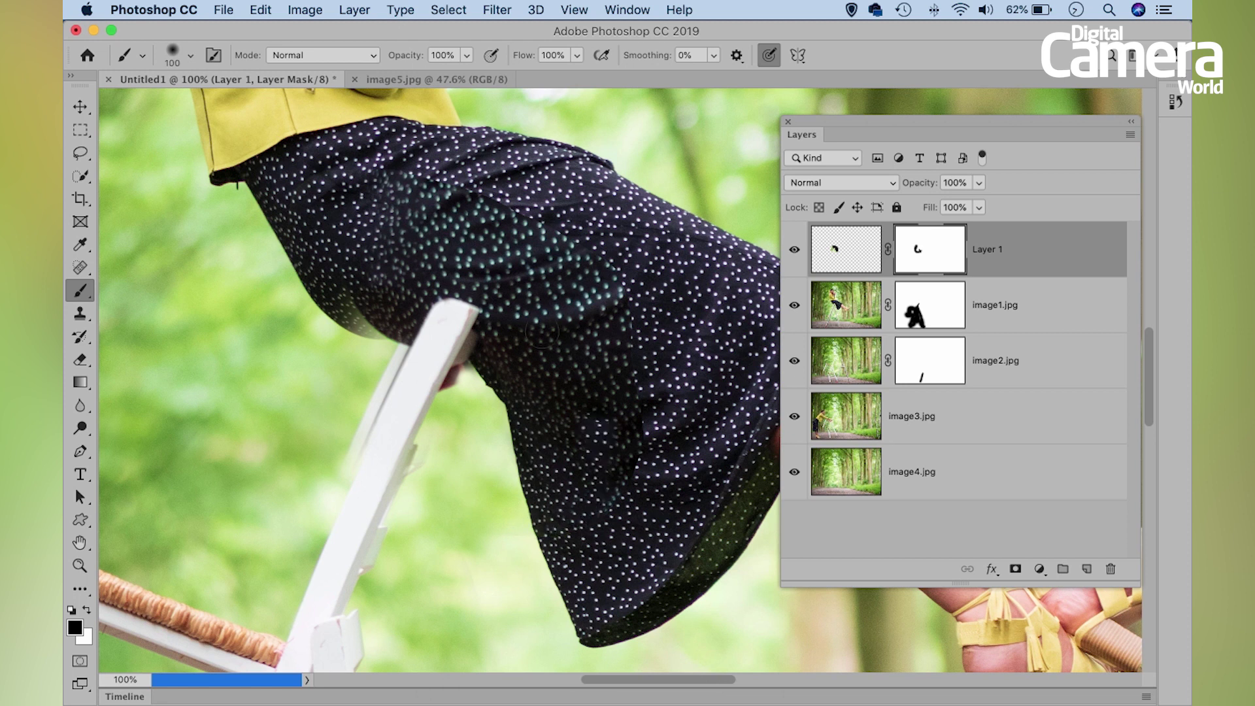
Paint on the Layer 1 mask to blend the mismatched polka-dot fabric into the skirt around the chair top
{"action": "mouse_move", "coordinate": [627, 471]}
{"action": "left_mouse_down"}
{"action": "mouse_move", "coordinate": [605, 336]}
{"action": "mouse_move", "coordinate": [576, 294]}
{"action": "mouse_move", "coordinate": [503, 249]}
{"action": "mouse_move", "coordinate": [431, 216]}
{"action": "mouse_move", "coordinate": [373, 314]}
{"action": "left_mouse_up"}
{"action": "key", "text": "bracketright"}
{"action": "key", "text": "bracketright"}
Mask out the duplicate chair strip along the left side of the chair back with a 30 px brush
{"action": "key", "text": "bracketleft"}
{"action": "key", "text": "bracketleft"}
{"action": "key", "text": "bracketleft"}
{"action": "key", "text": "bracketleft"}
{"action": "key", "text": "bracketleft"}
{"action": "key", "text": "bracketleft"}
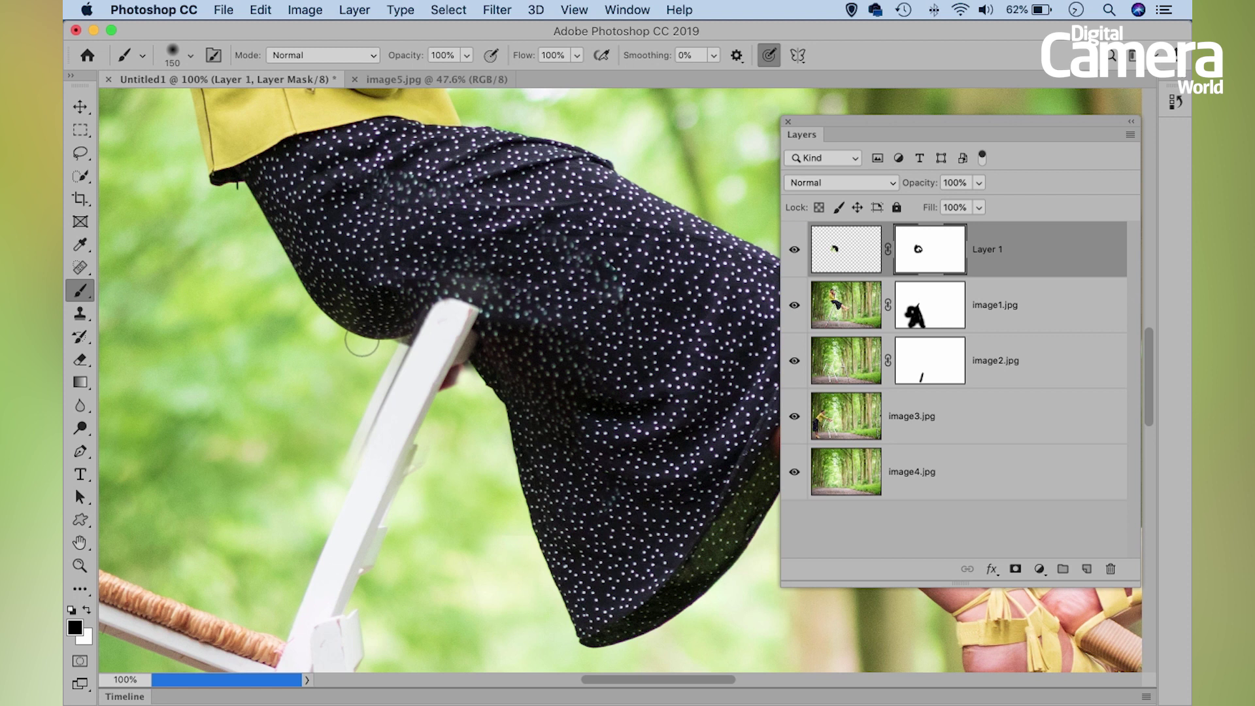
{"action": "key", "text": "bracketleft"}
{"action": "key", "text": "bracketleft"}
{"action": "key", "text": "bracketleft"}
{"action": "key", "text": "bracketleft"}
{"action": "key", "text": "bracketleft"}
{"action": "left_click_drag", "start_coordinate": [402, 353], "coordinate": [343, 486]}
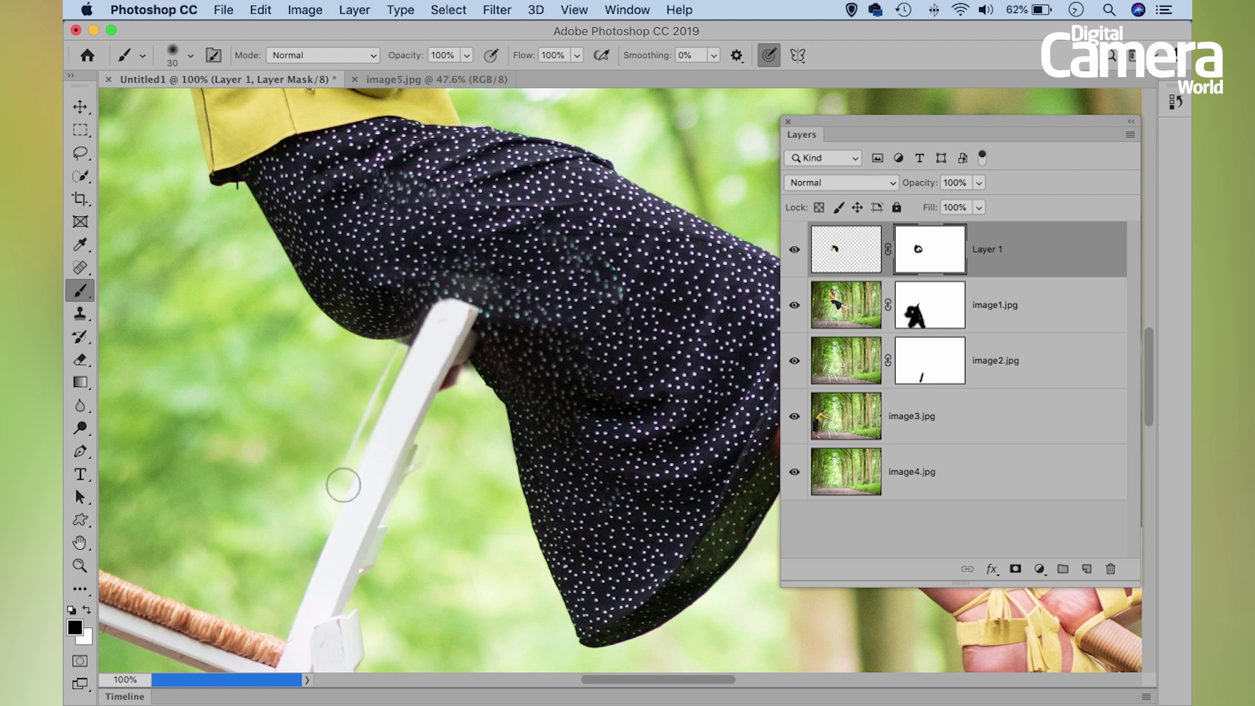
{"action": "left_click", "coordinate": [389, 355], "text": "shift"}
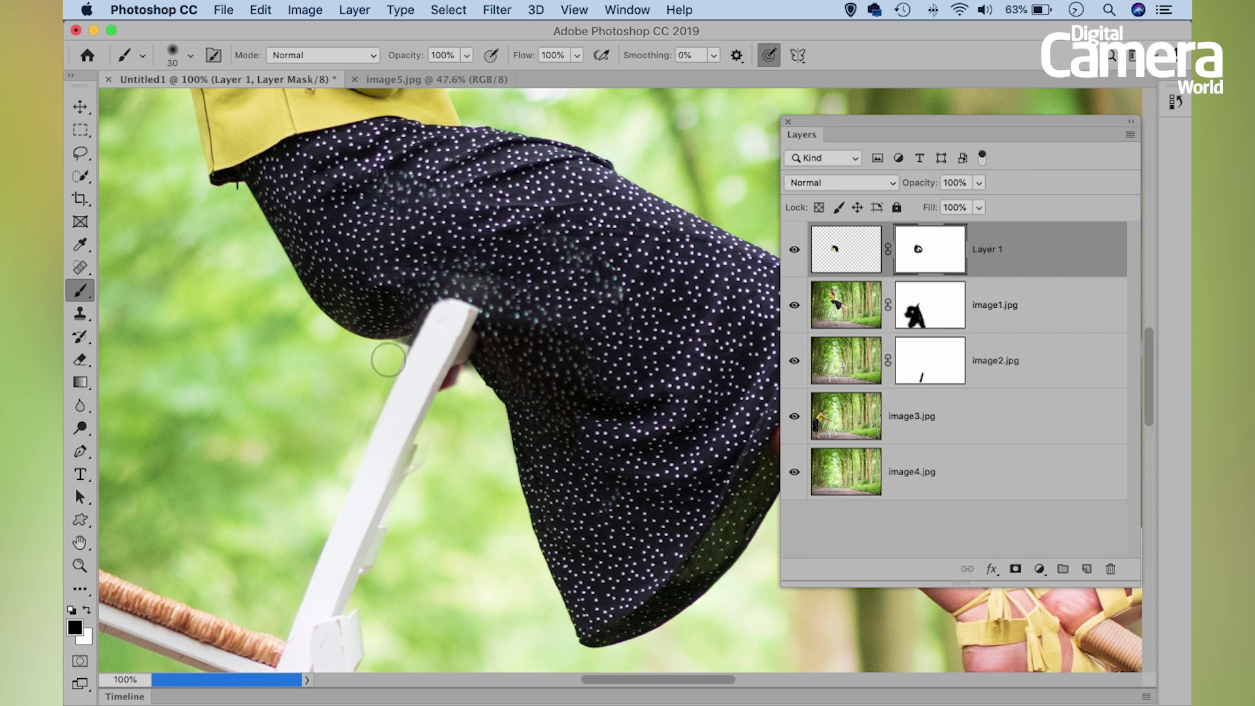
Mask out the patch remnants along the right side of the chair back below the skirt with an 80 px brush
{"action": "key", "text": "bracketright"}
{"action": "key", "text": "bracketright"}
{"action": "key", "text": "bracketleft"}
{"action": "key", "text": "bracketleft"}
{"action": "key", "text": "bracketleft"}
{"action": "key", "text": "bracketleft"}
{"action": "key", "text": "bracketleft"}
{"action": "key", "text": "bracketleft"}
{"action": "key", "text": "bracketright"}
{"action": "key", "text": "bracketright"}
{"action": "key", "text": "bracketright"}
{"action": "key", "text": "bracketright"}
{"action": "key", "text": "bracketright"}
{"action": "key", "text": "bracketright"}
{"action": "key", "text": "bracketright"}
{"action": "key", "text": "bracketright"}
{"action": "left_click_drag", "start_coordinate": [449, 399], "coordinate": [451, 340]}
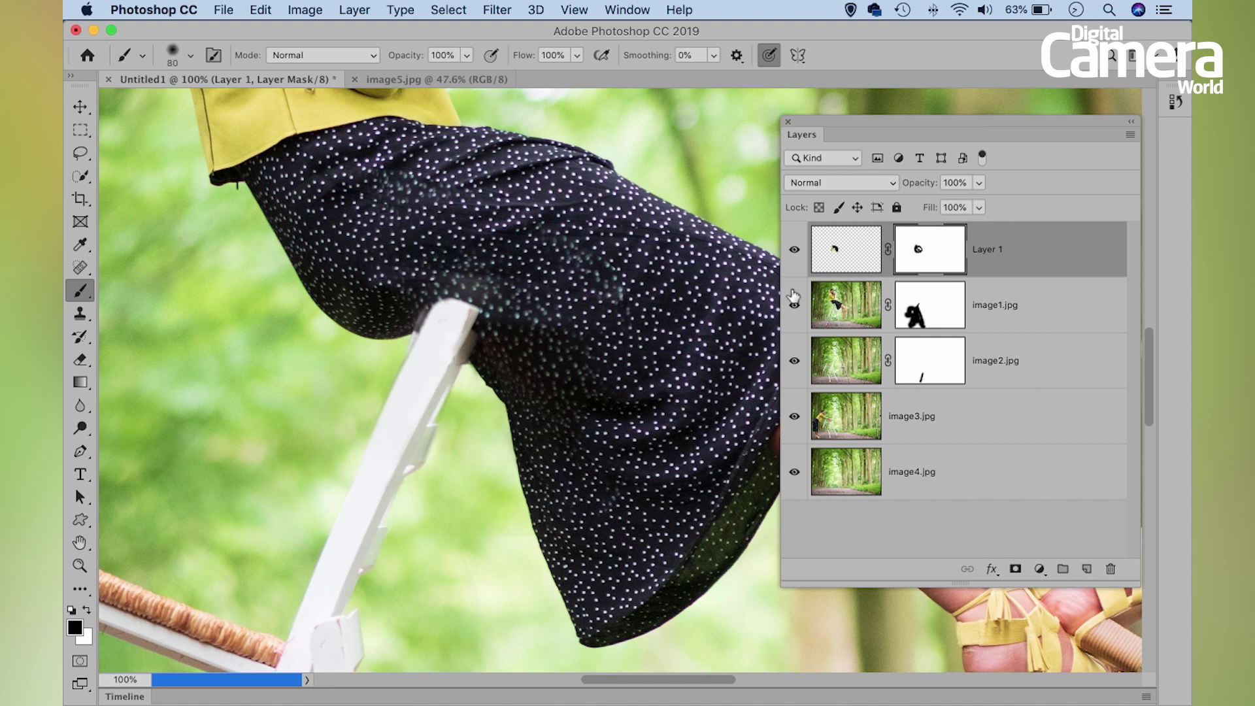
Compare the composite with Layer 1 hidden and shown, and mask the remaining green-tinted dots on the skirt with a 175 px brush
{"action": "left_click", "coordinate": [794, 250]}
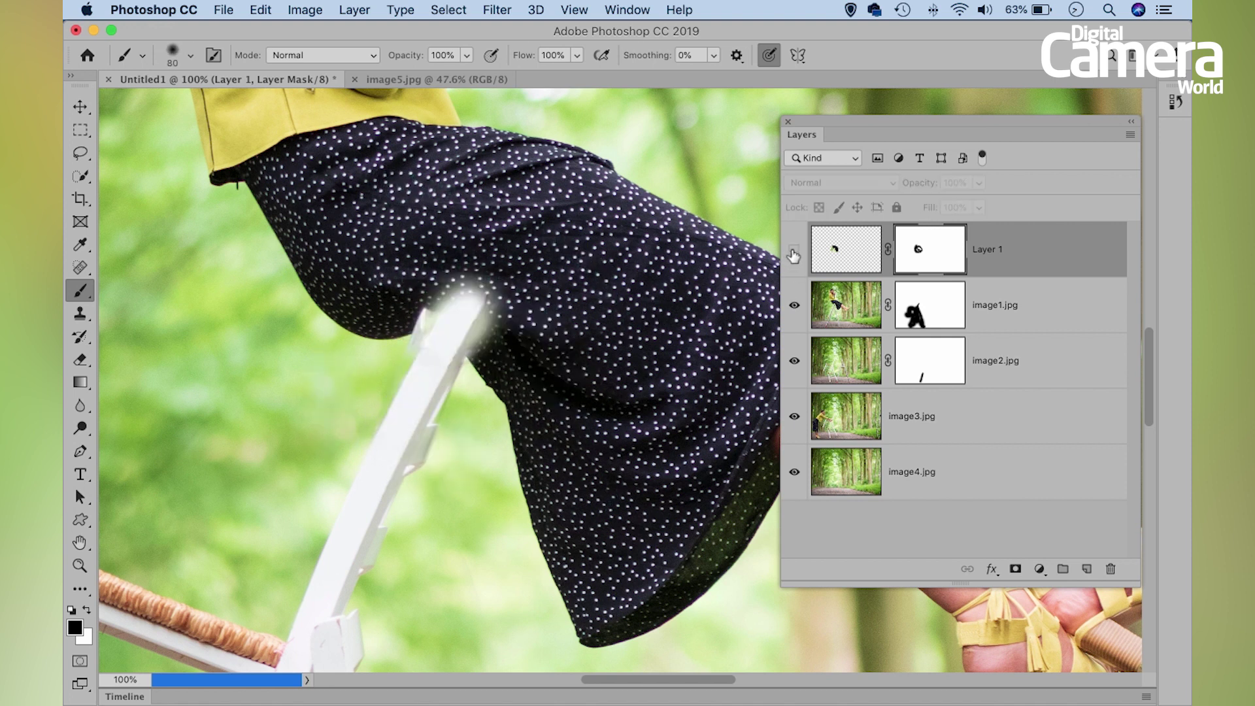
{"action": "left_click", "coordinate": [794, 250]}
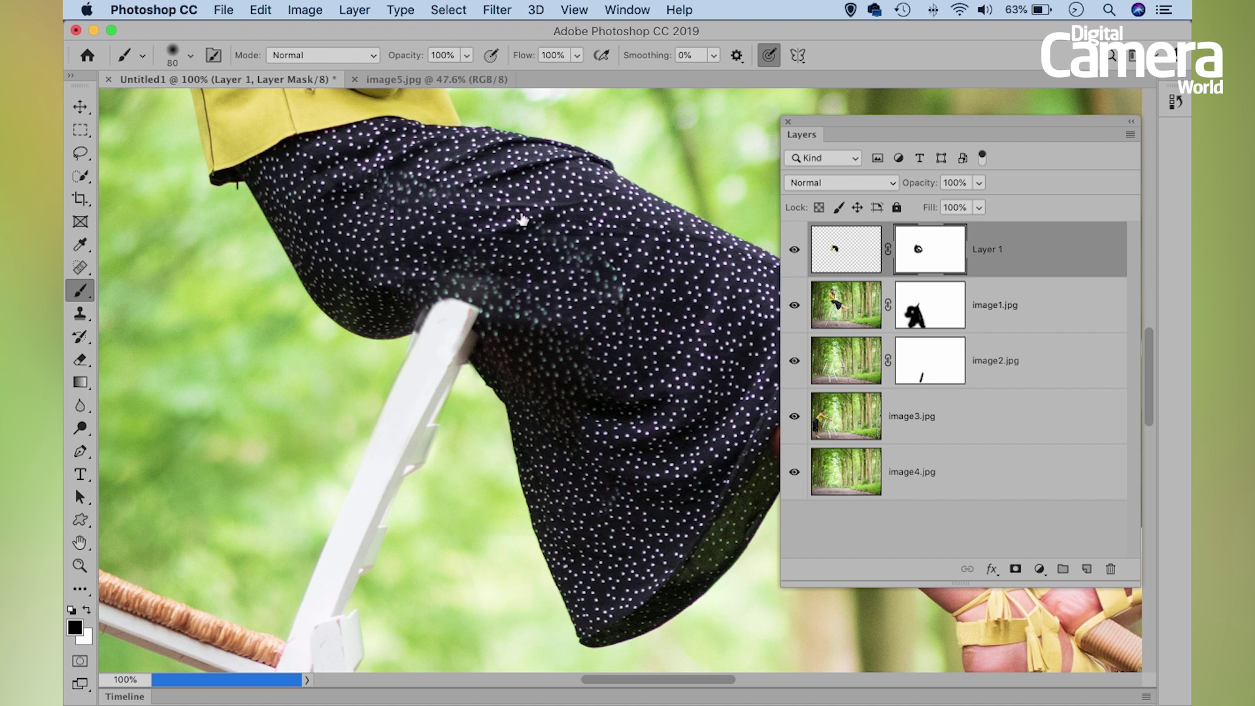
{"action": "key", "text": "bracketright"}
{"action": "key", "text": "bracketright"}
{"action": "key", "text": "bracketright"}
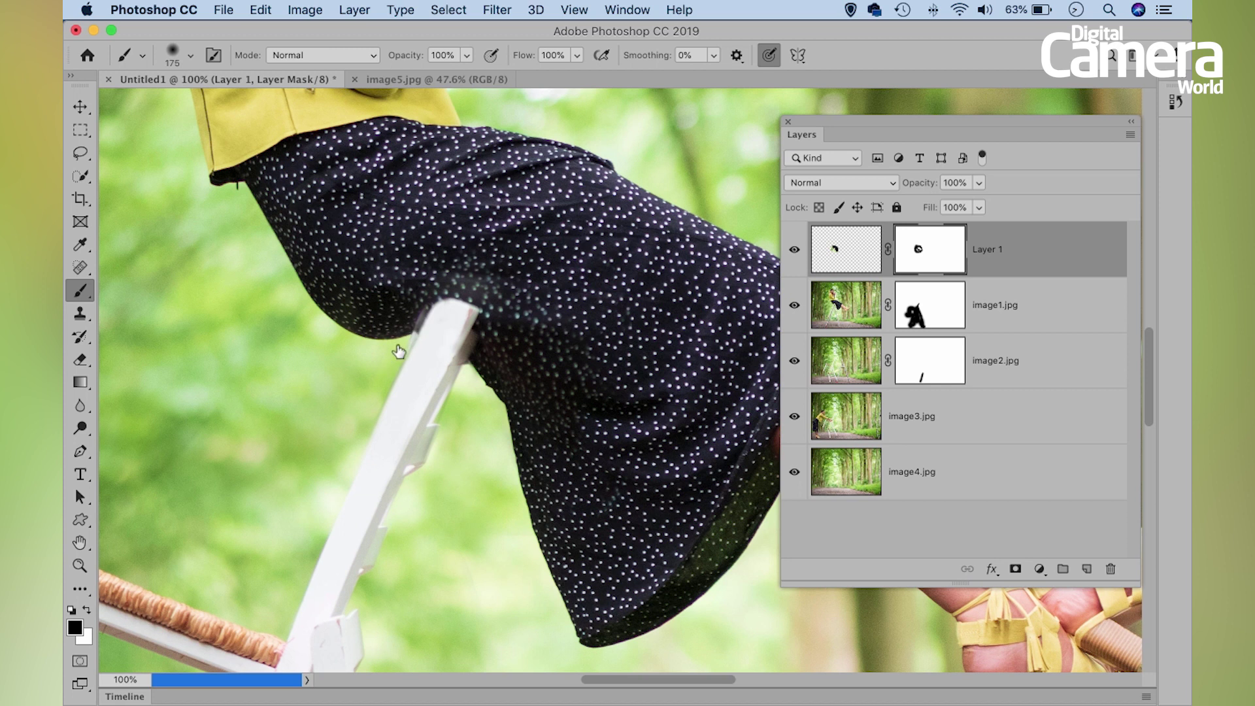
Add a new empty layer above Layer 1 and set the Clone Stamp to sample All Layers
{"action": "left_click", "coordinate": [1084, 567]}
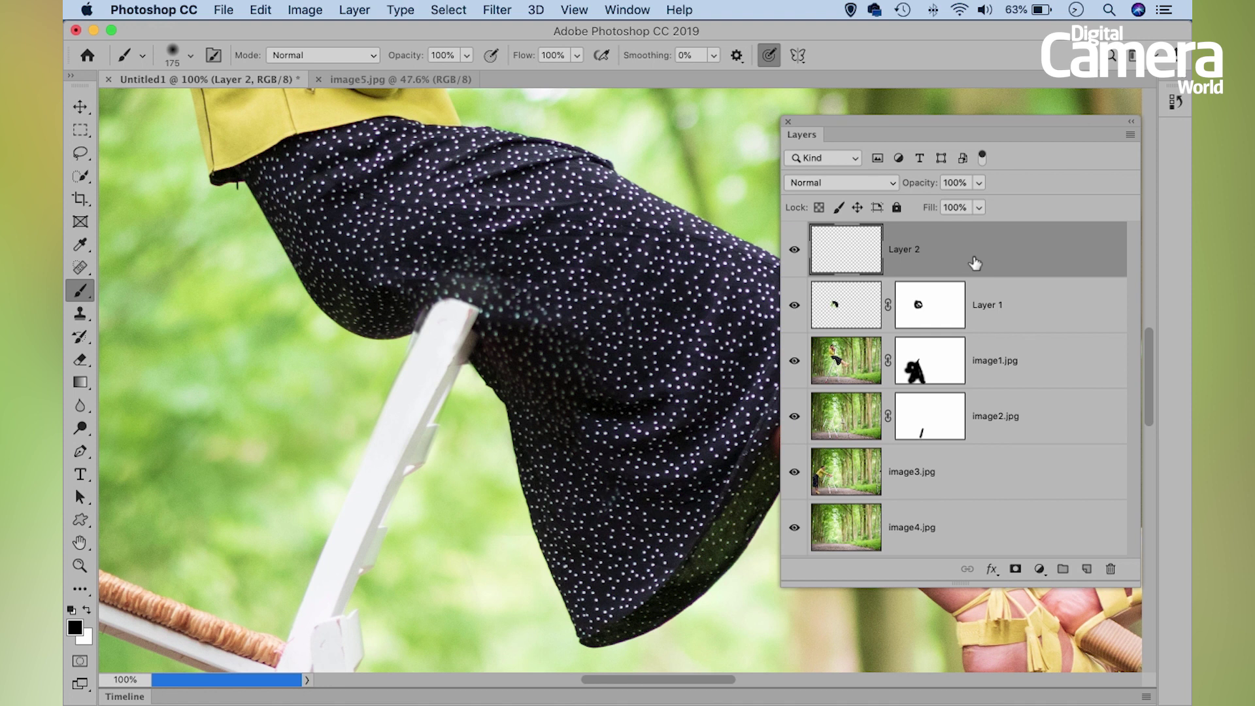
{"action": "left_click", "coordinate": [86, 311]}
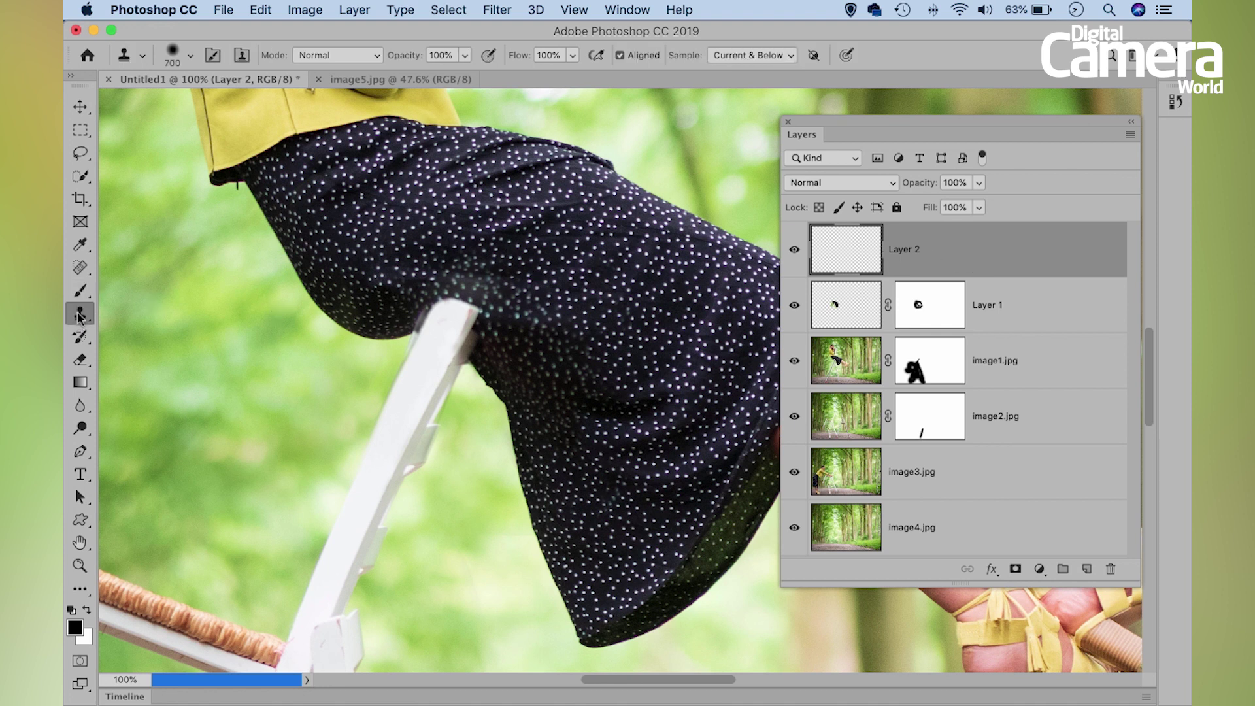
{"action": "left_click", "coordinate": [746, 54]}
{"action": "left_click", "coordinate": [750, 67]}
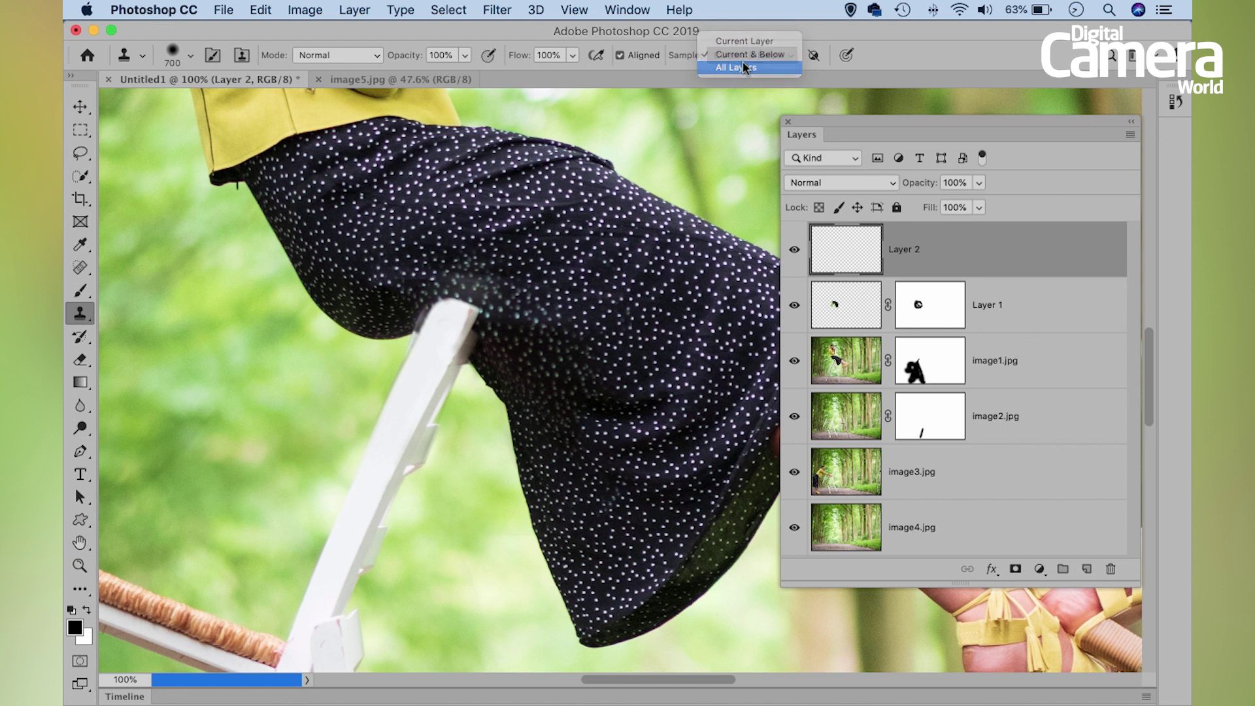
Clone over the flawed skirt edge on the left of the chair top with a 15 px Clone Stamp
{"action": "left_click_drag", "start_coordinate": [399, 335], "coordinate": [472, 351]}
{"action": "key", "text": "bracketleft"}
{"action": "key", "text": "bracketleft"}
{"action": "key", "text": "bracketleft"}
{"action": "key", "text": "bracketleft"}
{"action": "key", "text": "bracketleft"}
{"action": "key", "text": "bracketleft"}
{"action": "key", "text": "bracketleft"}
{"action": "key", "text": "bracketleft"}
{"action": "key", "text": "bracketleft"}
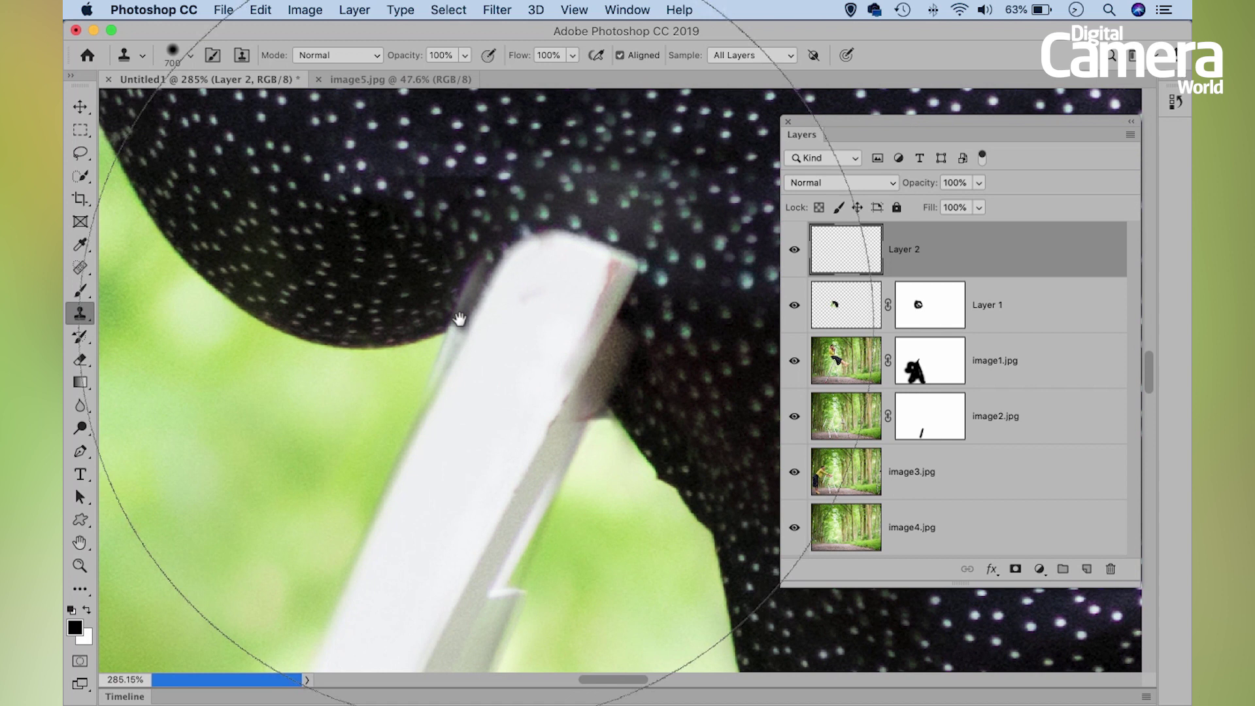
{"action": "key", "text": "bracketleft"}
{"action": "key", "text": "bracketleft"}
{"action": "key", "text": "bracketleft"}
{"action": "key", "text": "bracketleft"}
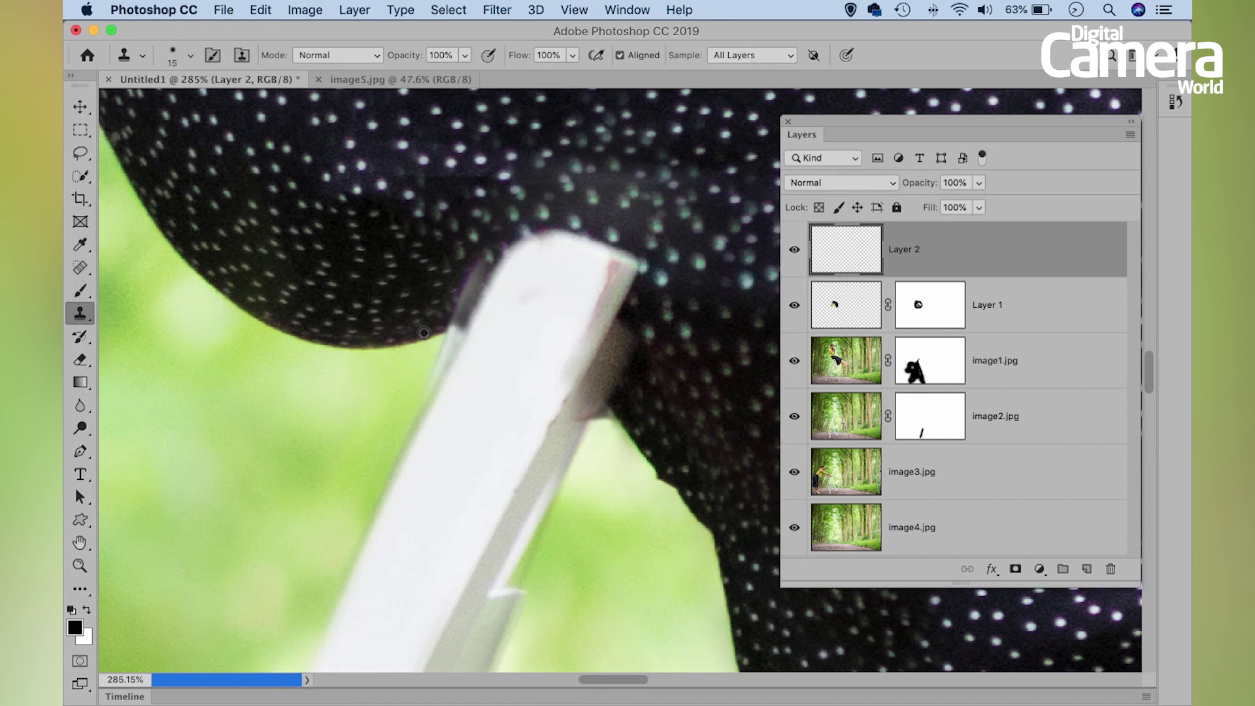
{"action": "left_click", "coordinate": [446, 322], "text": "alt"}
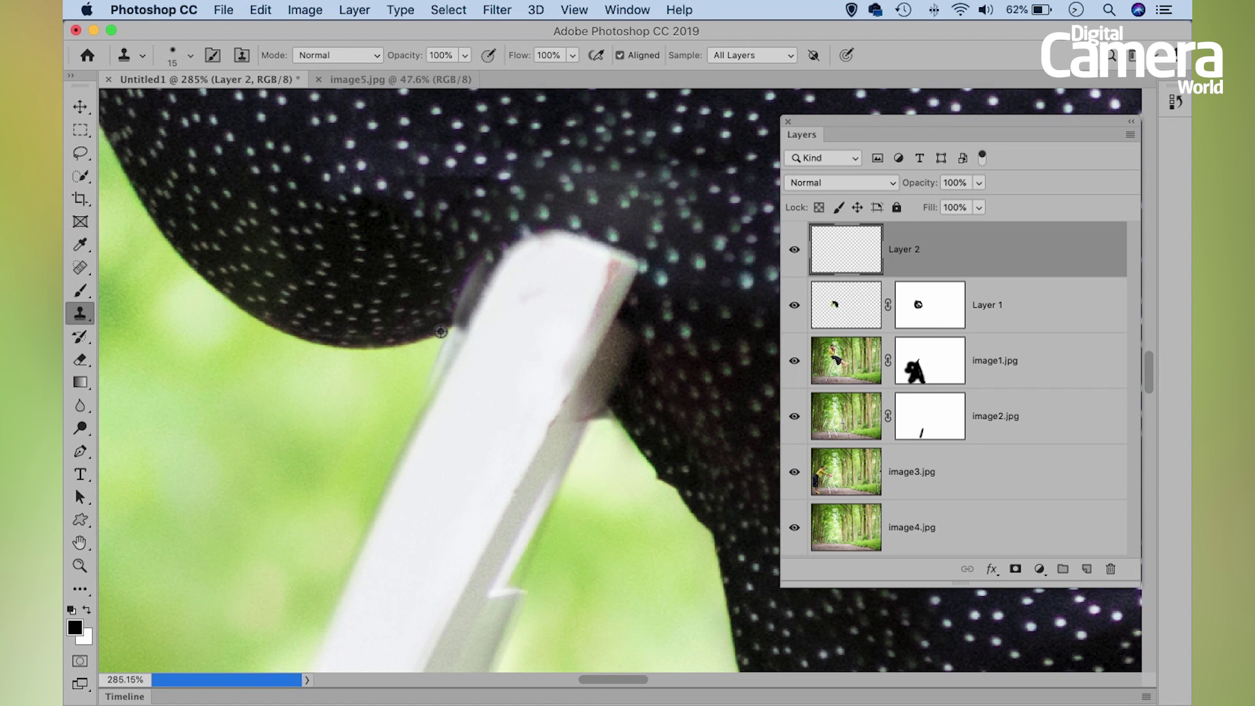
{"action": "mouse_move", "coordinate": [450, 331]}
{"action": "left_mouse_down"}
{"action": "mouse_move", "coordinate": [482, 264]}
{"action": "mouse_move", "coordinate": [458, 324]}
{"action": "left_mouse_up"}
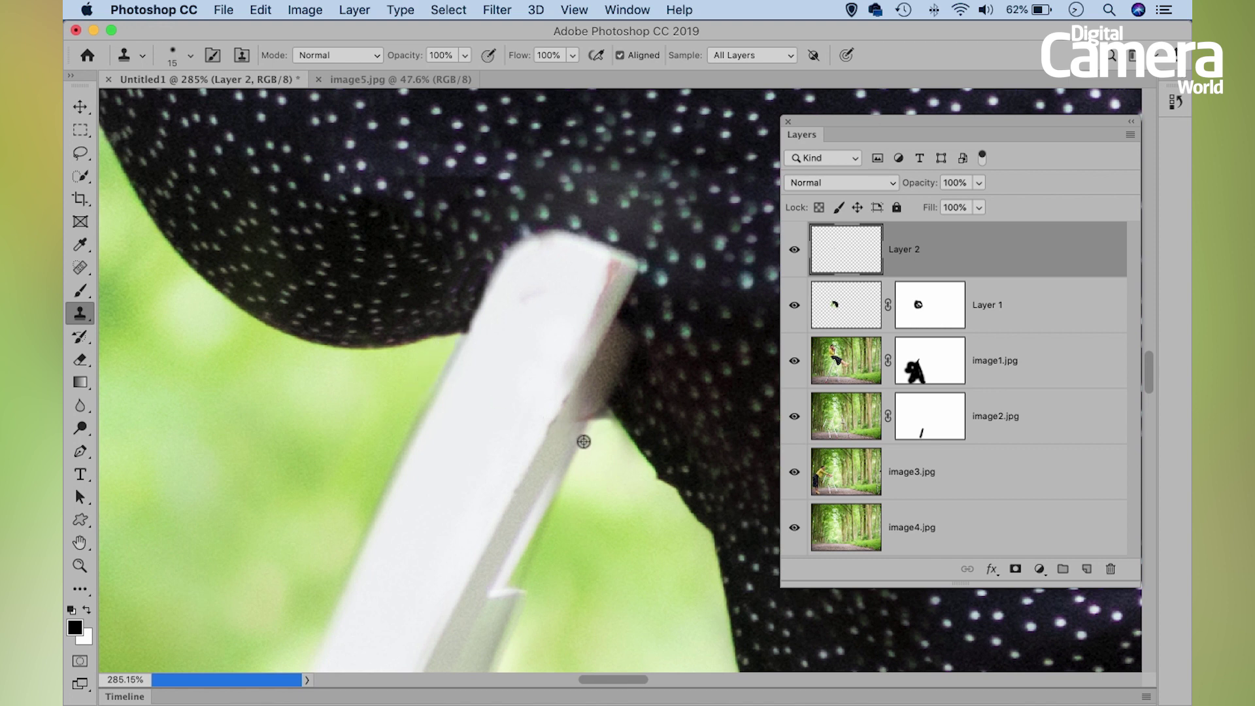
Clone over the flaw where the skirt meets the chair's right side, and view the whole composite without the Layers panel
{"action": "left_click_drag", "start_coordinate": [599, 417], "coordinate": [618, 451]}
{"action": "key", "text": "super+0"}
{"action": "key", "text": "F7"}
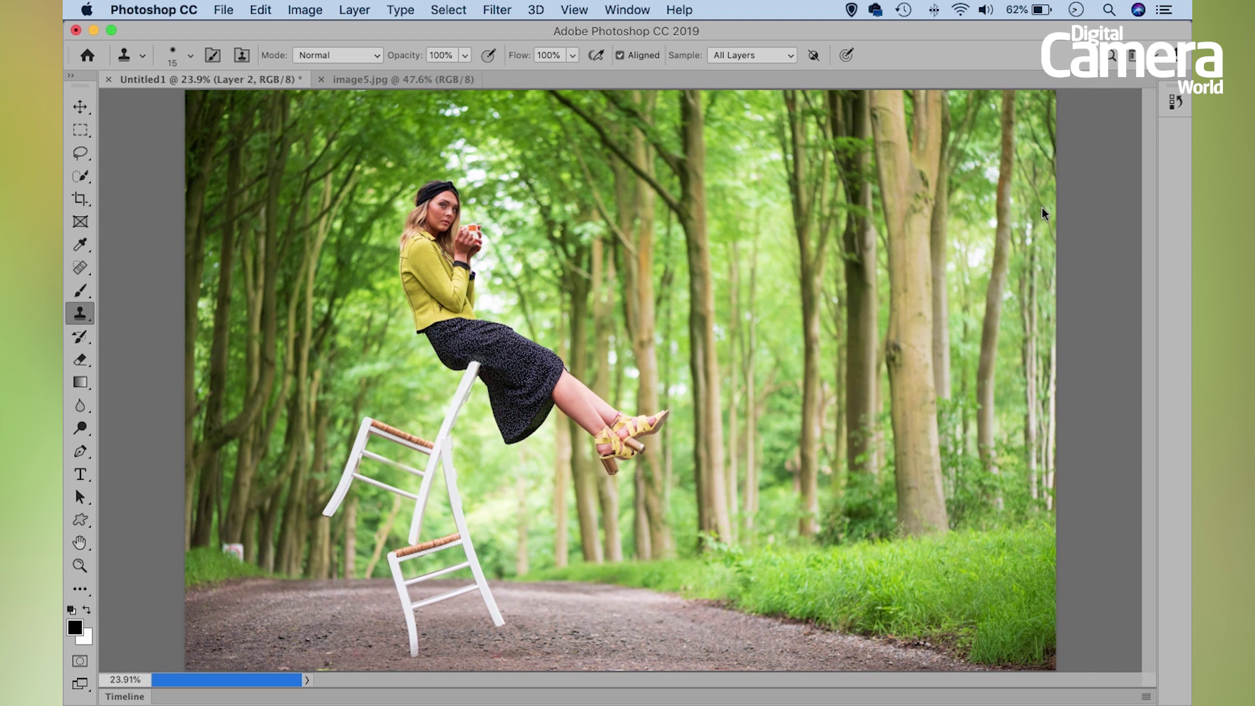